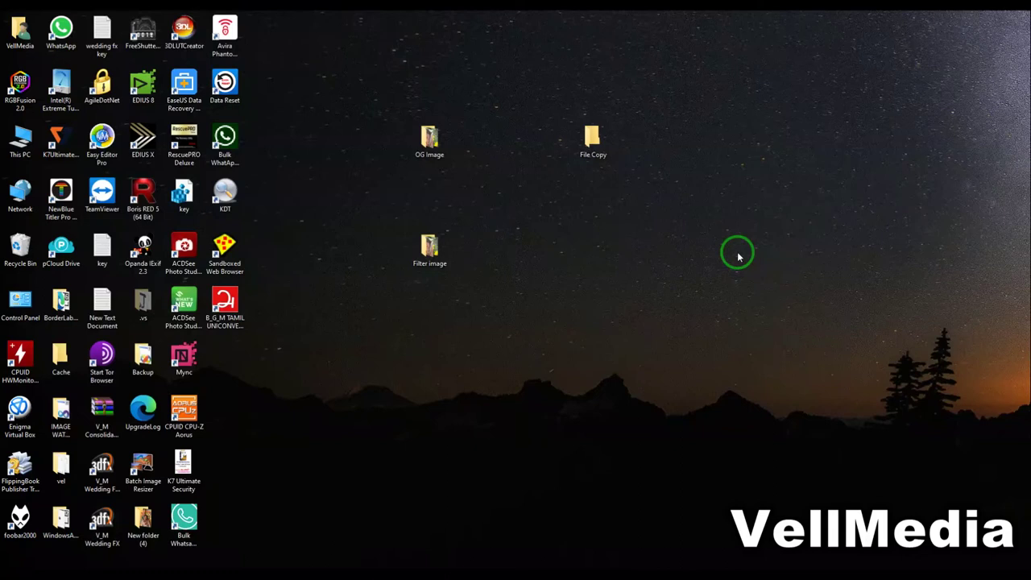
Step: Arrange the desktop folders with Filter image directly below OG Image and File Copy beside OG Image
drag(737, 256, 637, 260)
drag(429, 245, 430, 193)
drag(586, 143, 463, 143)
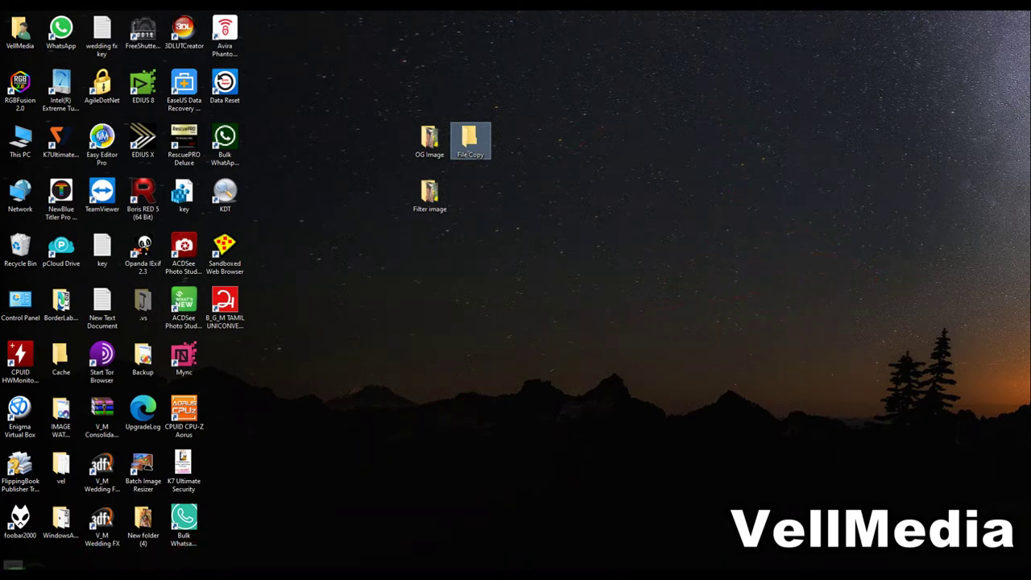
Step: Launch V_M_Photo_selection and move its window towards the middle of the desktop
click(7, 570)
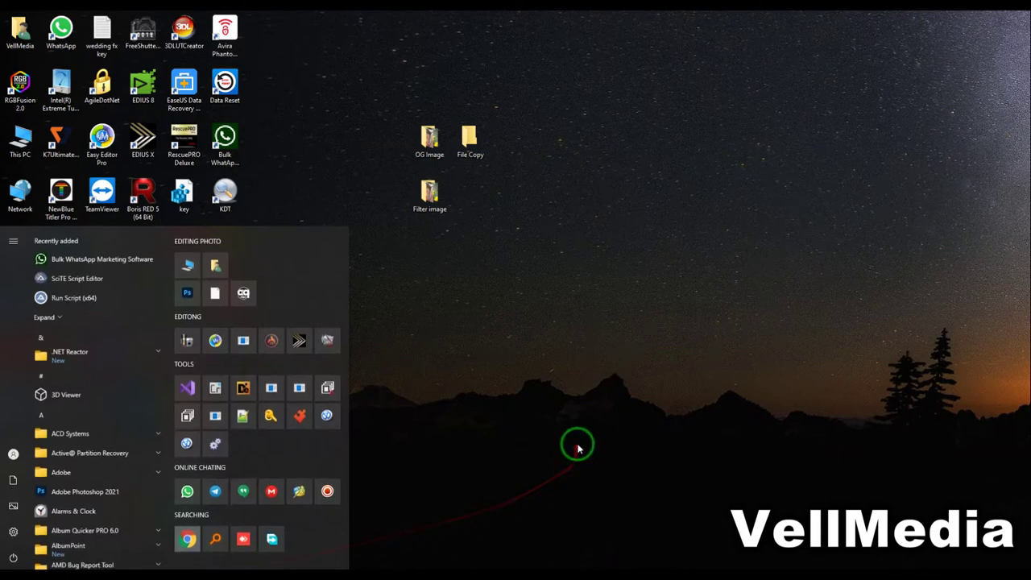
click(333, 349)
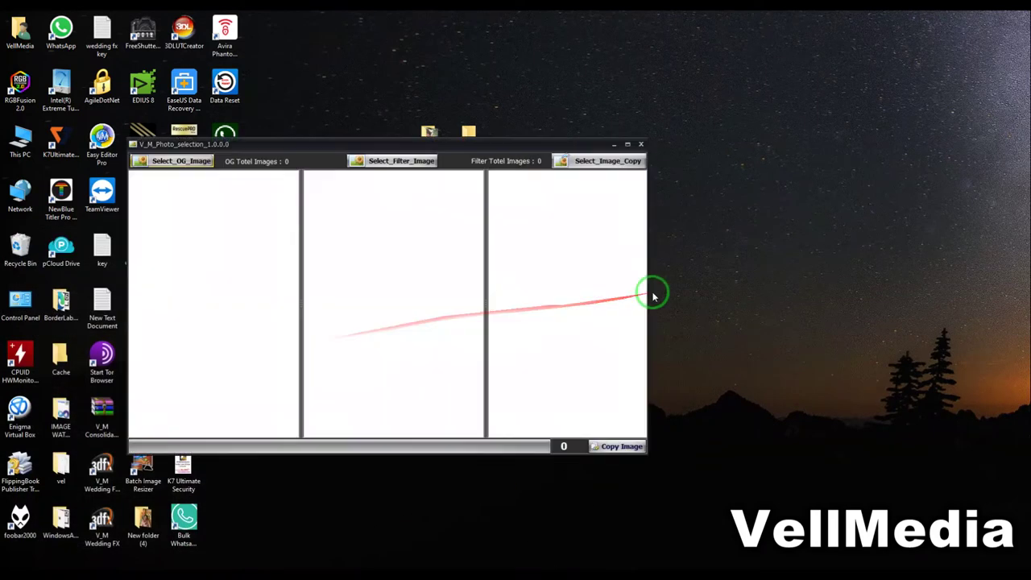
drag(501, 153, 520, 227)
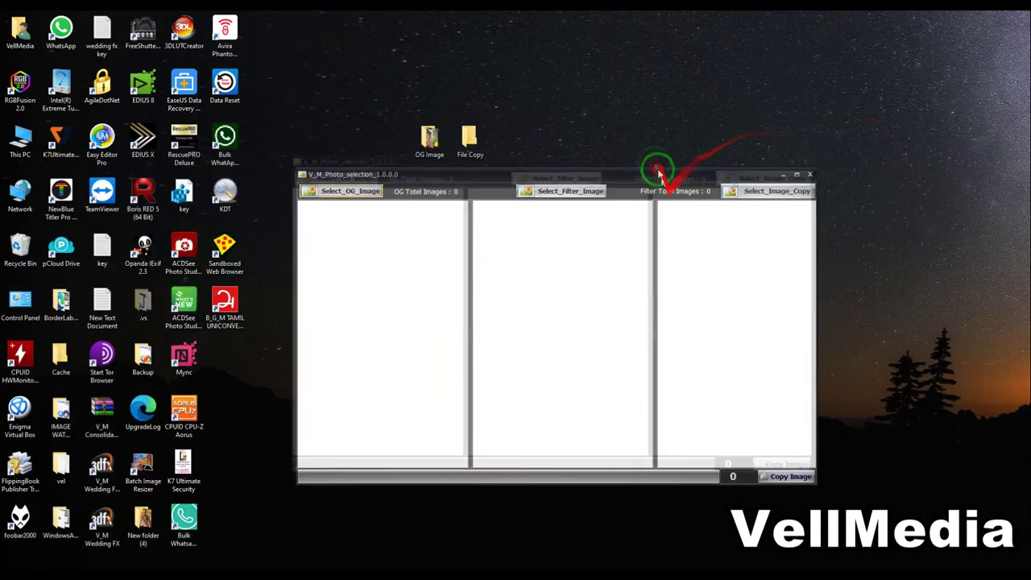
Step: Try out the two pane dividers in the maximized photo selection window and restore the window to normal size
click(737, 157)
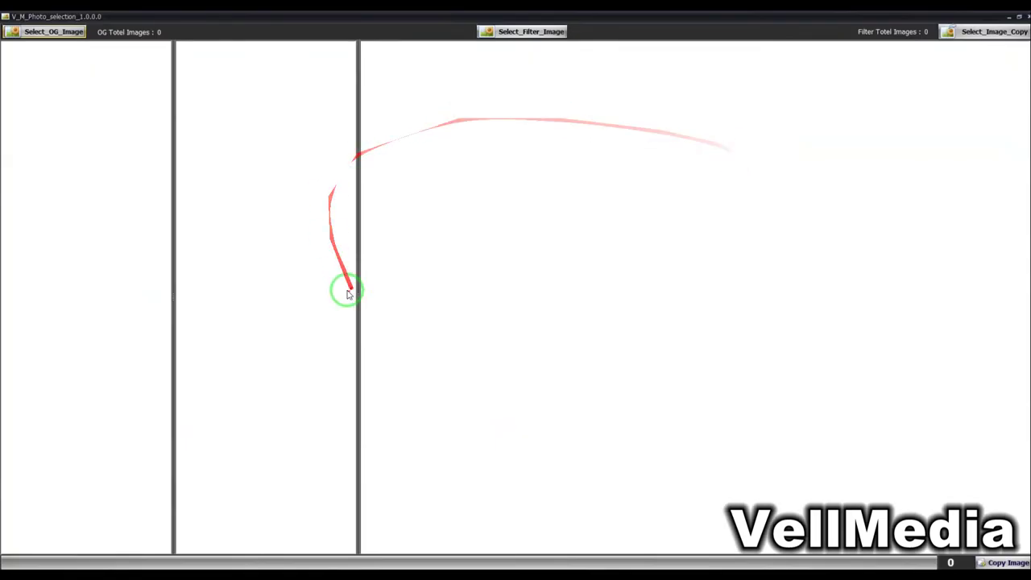
drag(701, 293, 635, 322)
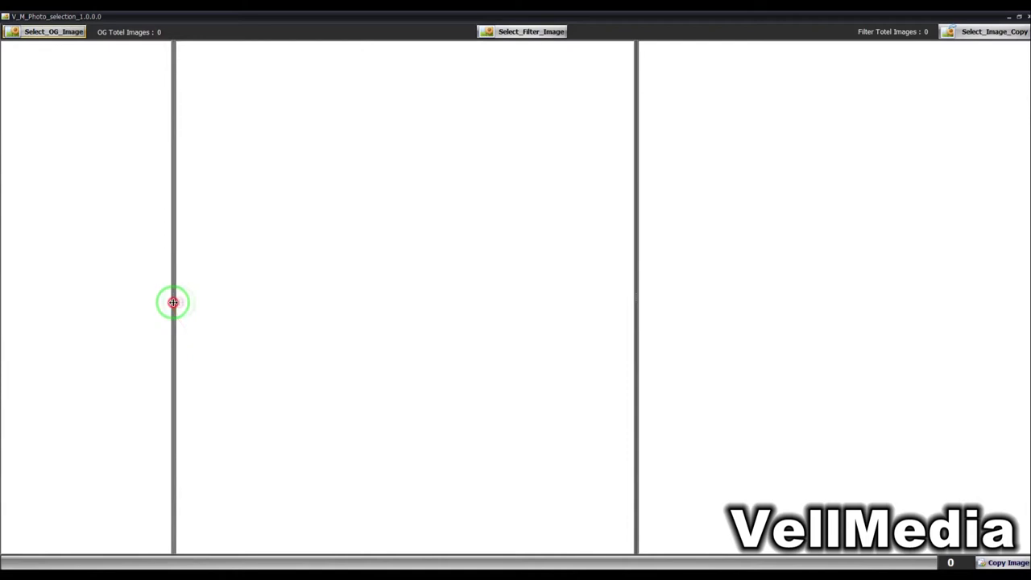
drag(172, 301, 376, 329)
click(1019, 16)
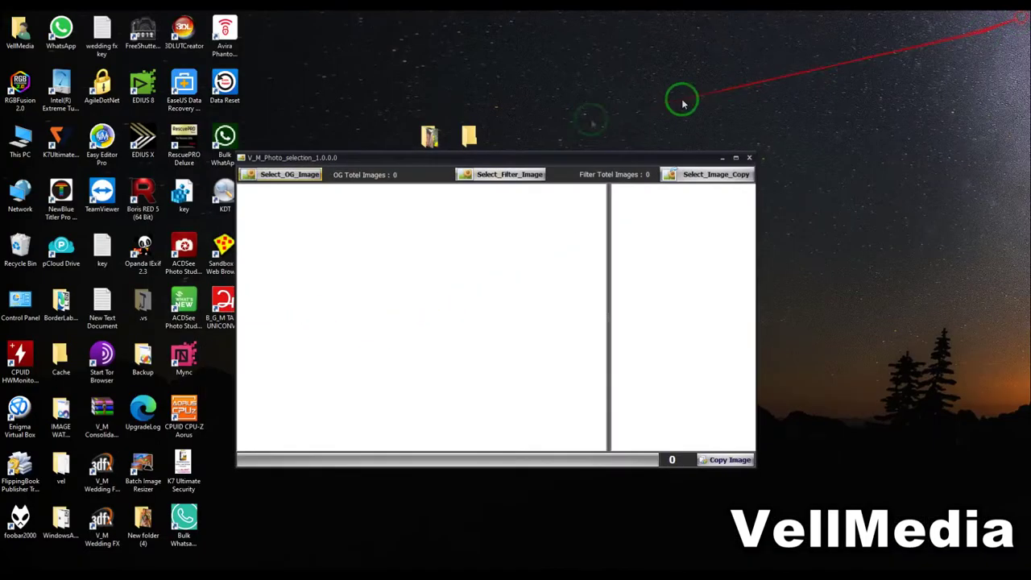
Step: Redistribute the photo selection window's three panes to similar widths and position the window below the desktop folders
drag(525, 154, 602, 186)
drag(676, 345, 819, 344)
drag(356, 345, 484, 345)
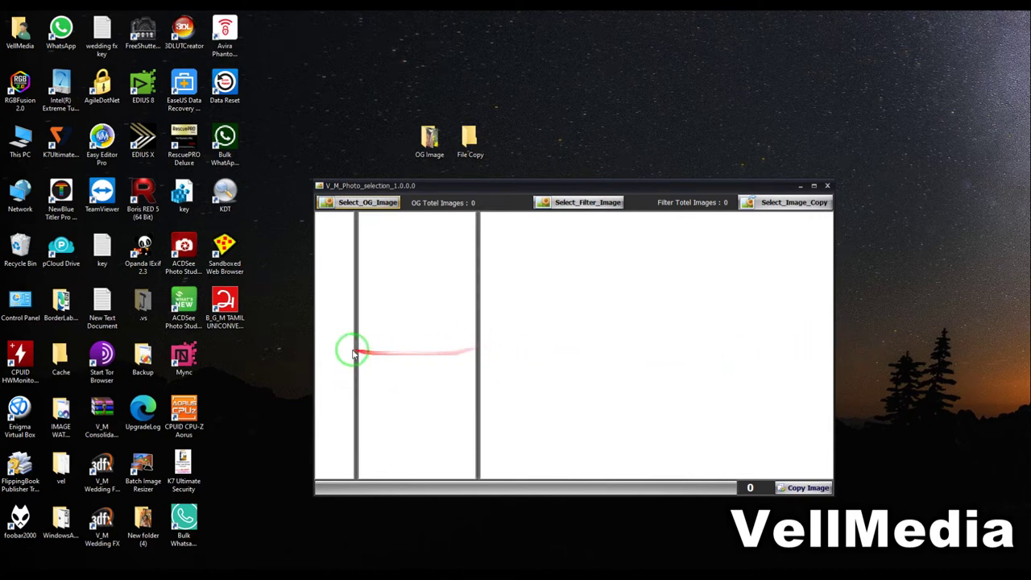
drag(356, 348, 667, 362)
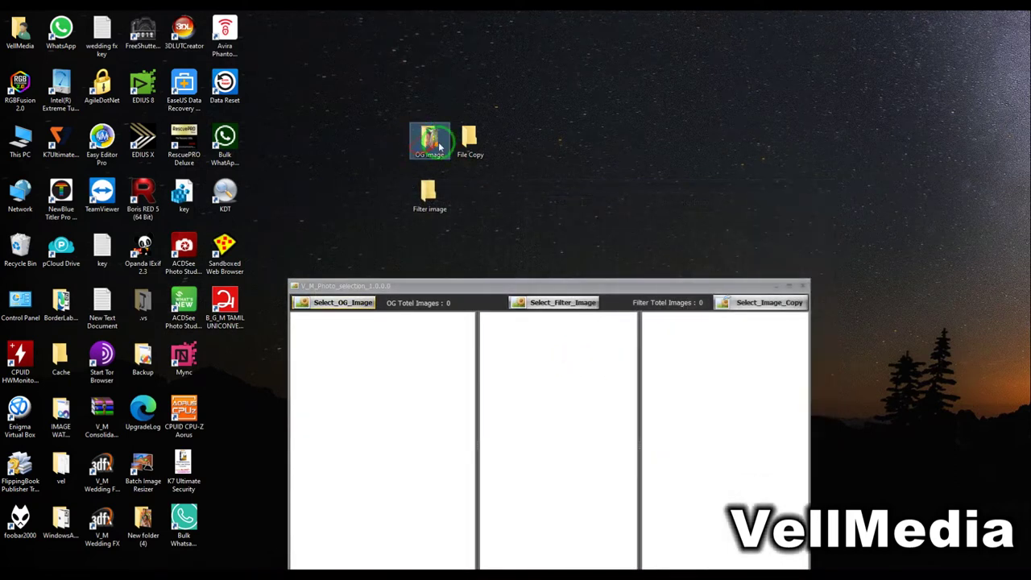
Step: Open the OG Image folder from the desktop and enlarge its window to show all the thumbnails
double_click(429, 138)
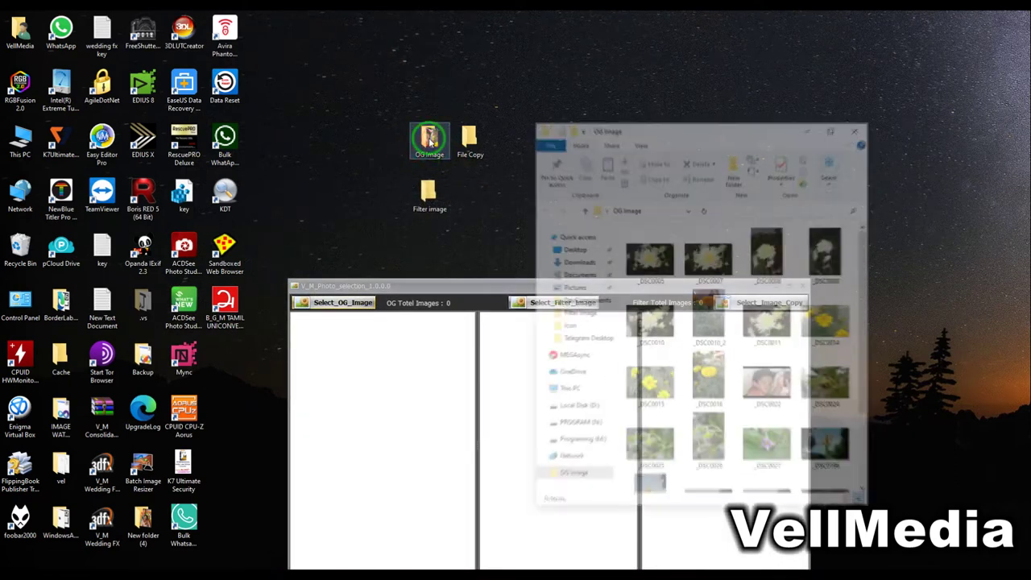
drag(741, 132, 650, 70)
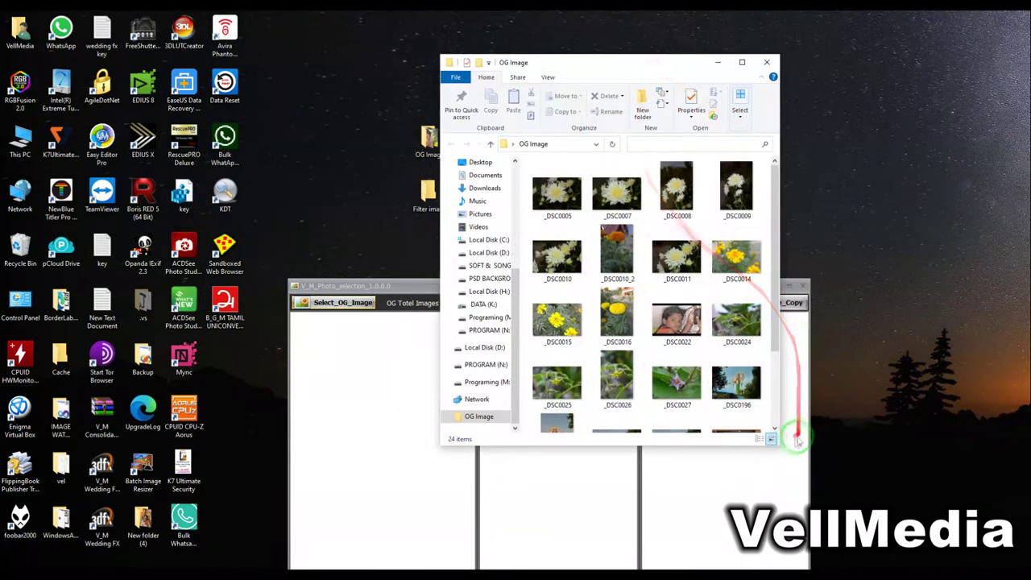
drag(779, 443, 873, 500)
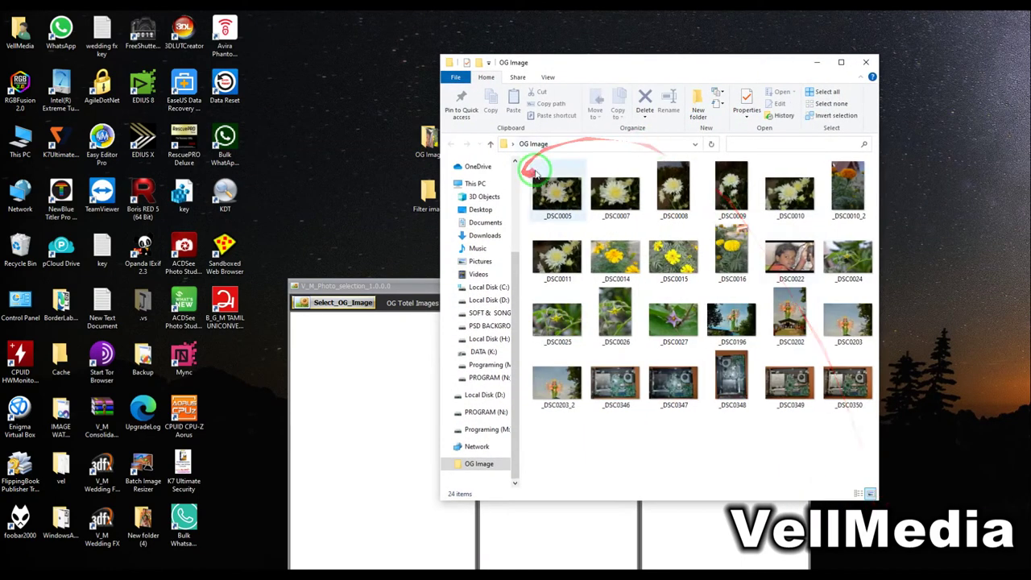
Step: Switch to Chrome and search the web for "vellmedia"
key(super)
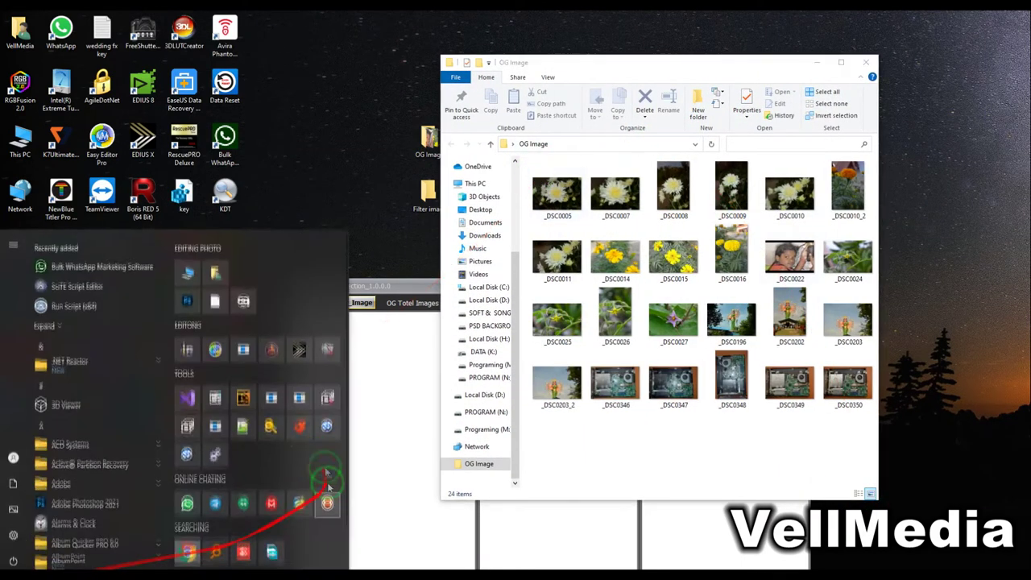
click(213, 536)
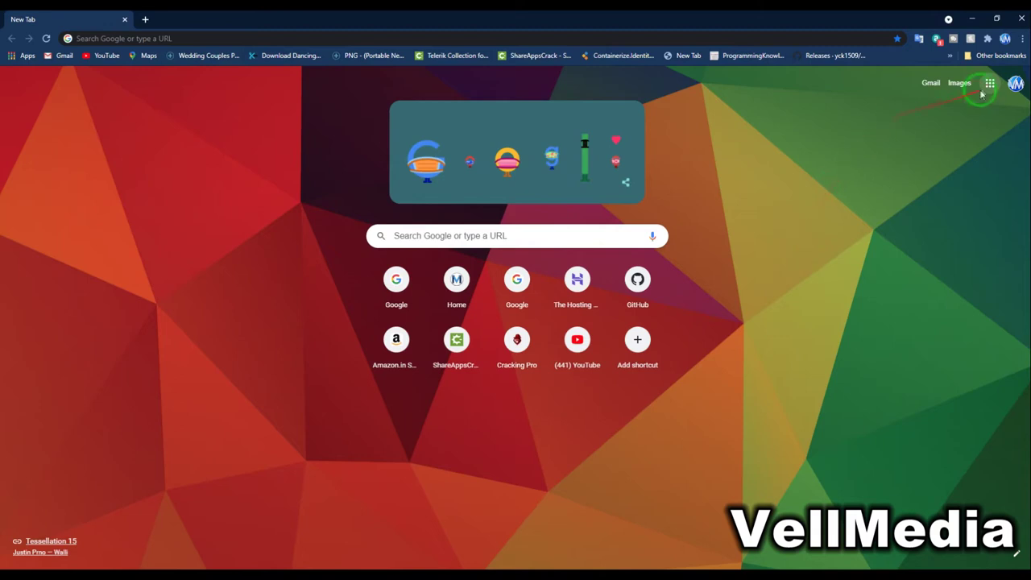
click(479, 235)
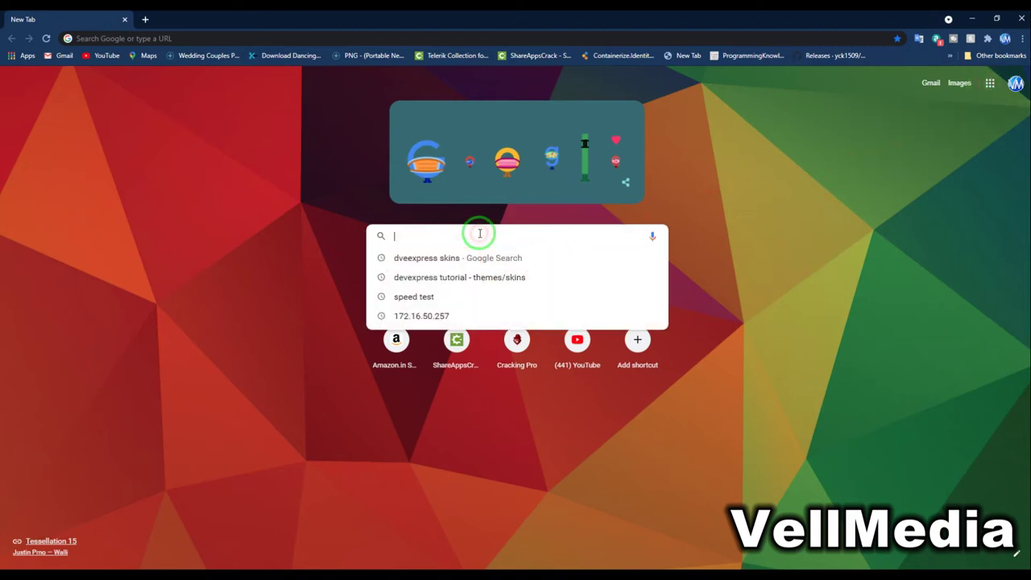
text(vellmedia)
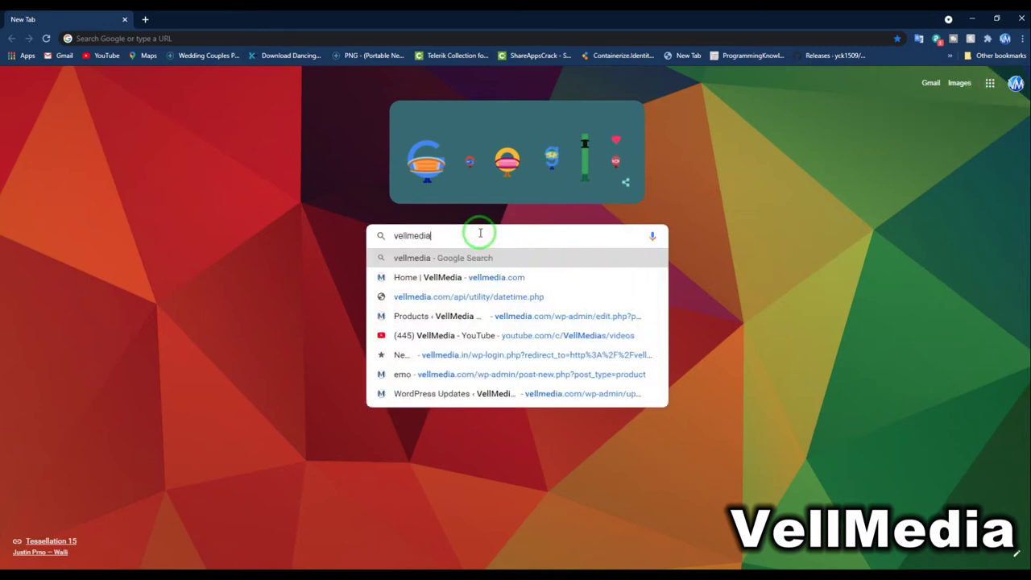
key(Return)
Step: Open the Speed Edit V1.4 YouTube video from the search results
scroll(241, 390, down, 8)
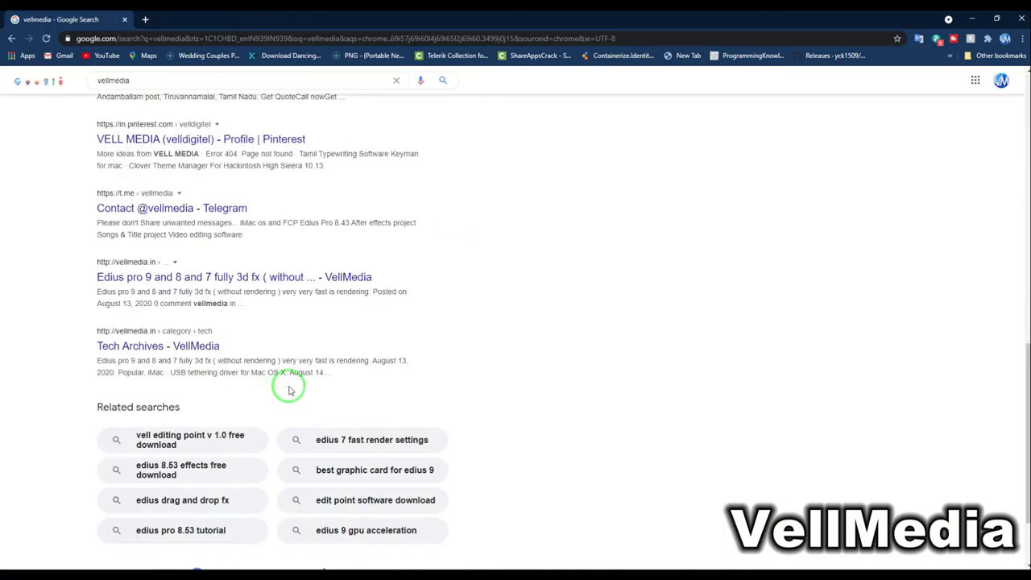
scroll(248, 390, up, 4)
scroll(145, 177, up, 3)
click(308, 289)
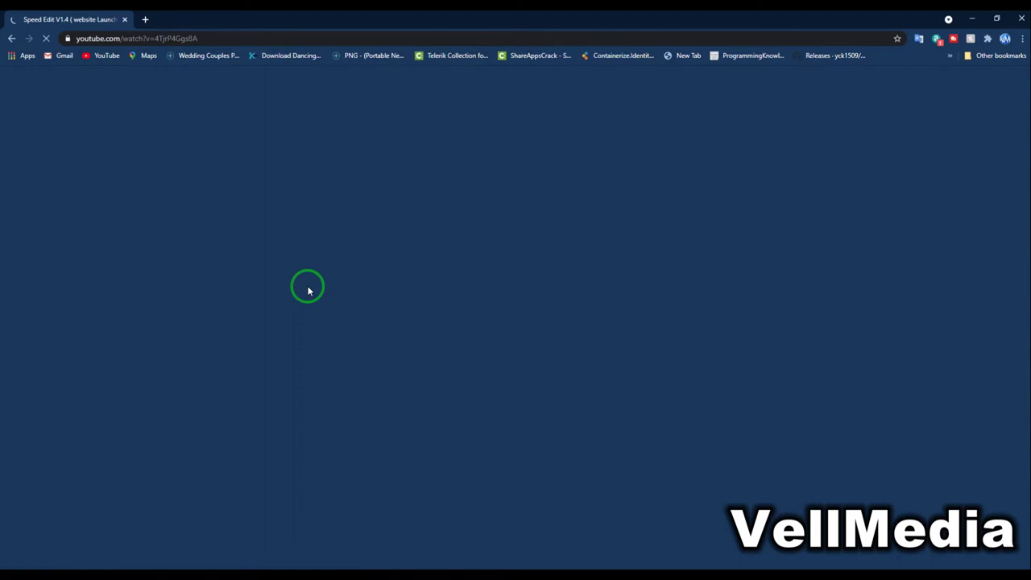
Step: Go from the Speed Edit V1.4 video to the VellMedia channel and browse its uploaded videos
scroll(199, 432, down, 2)
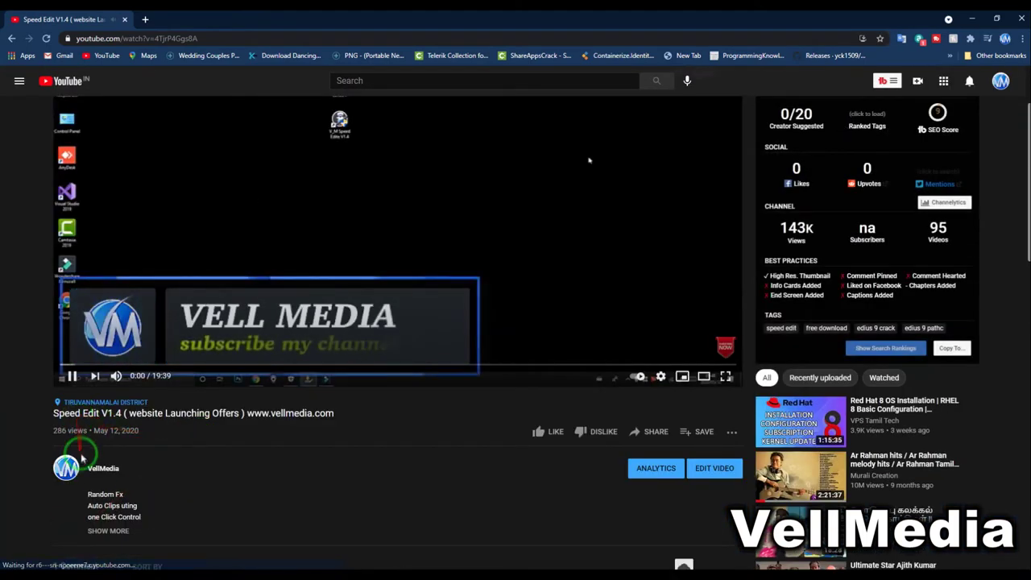
scroll(156, 419, up, 1)
scroll(83, 499, down, 2)
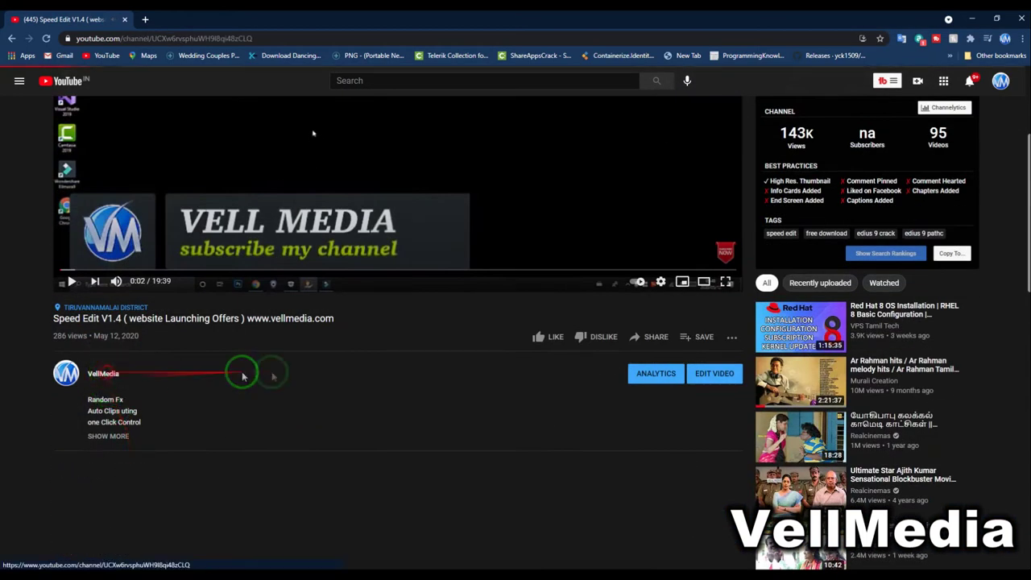
click(241, 373)
scroll(236, 346, down, 3)
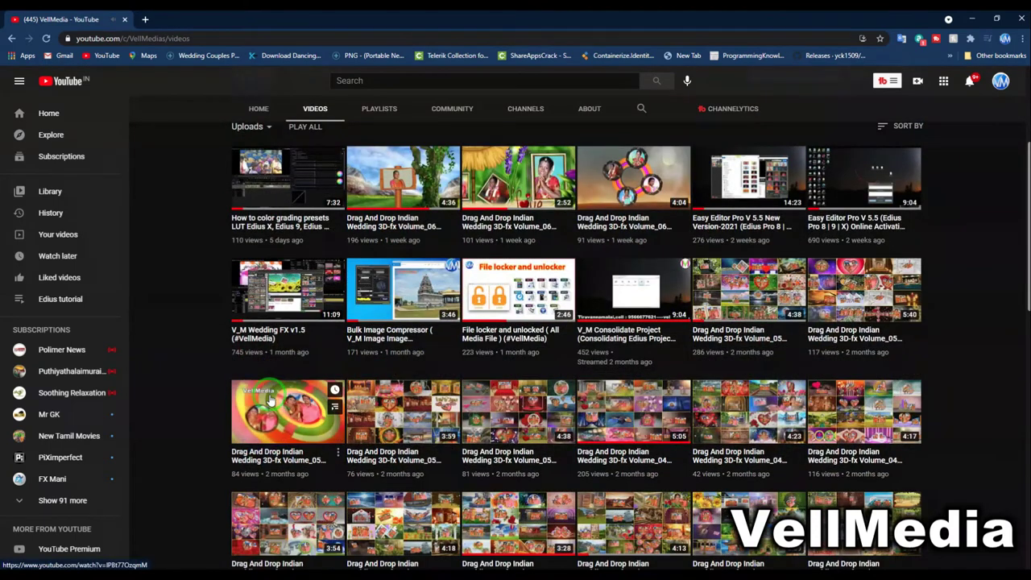
Step: Open and pause the channel's Bulk Image Compressor video, and minimize the browser to return to the OG Image folder
click(379, 337)
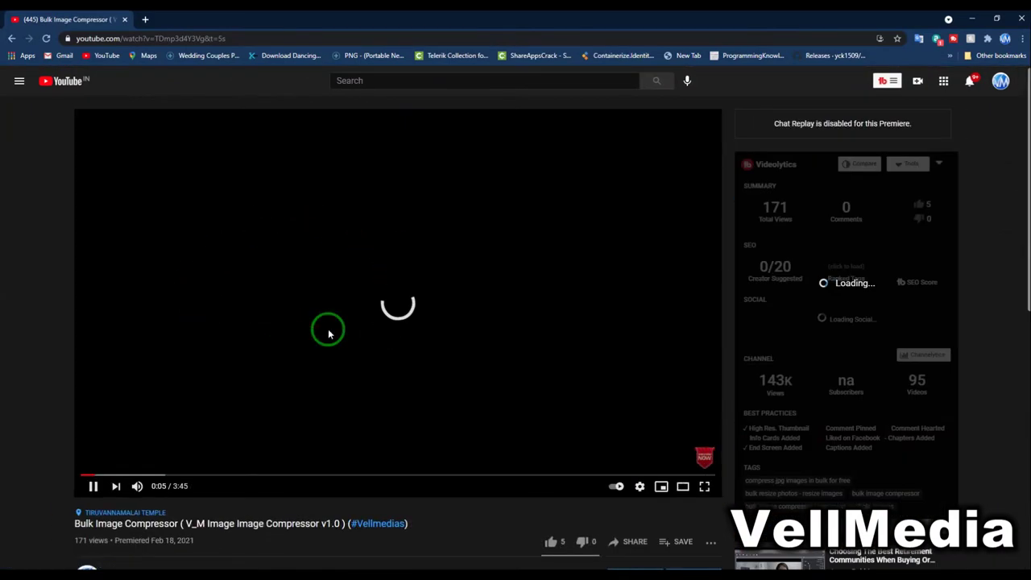
key(space)
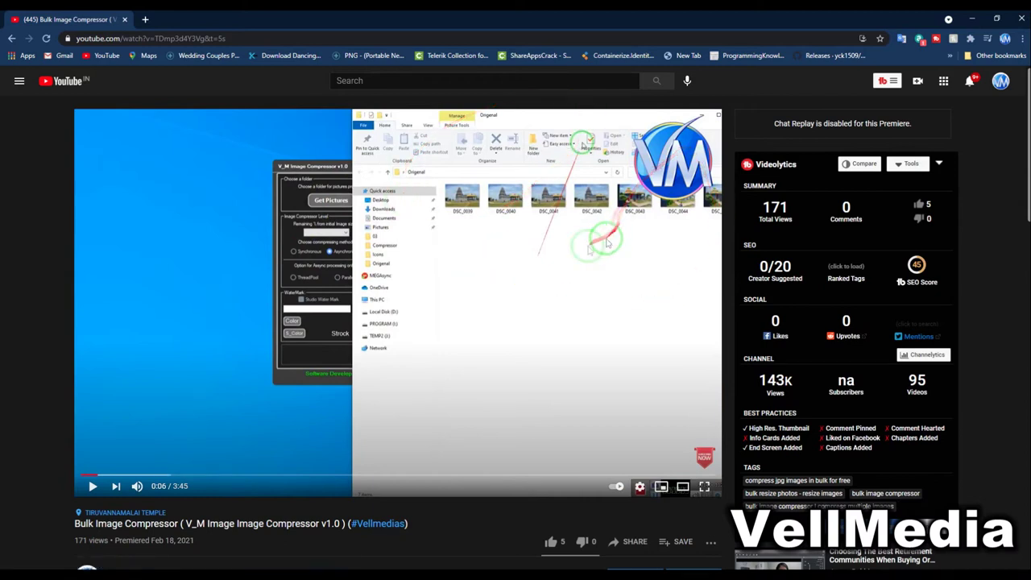
click(973, 19)
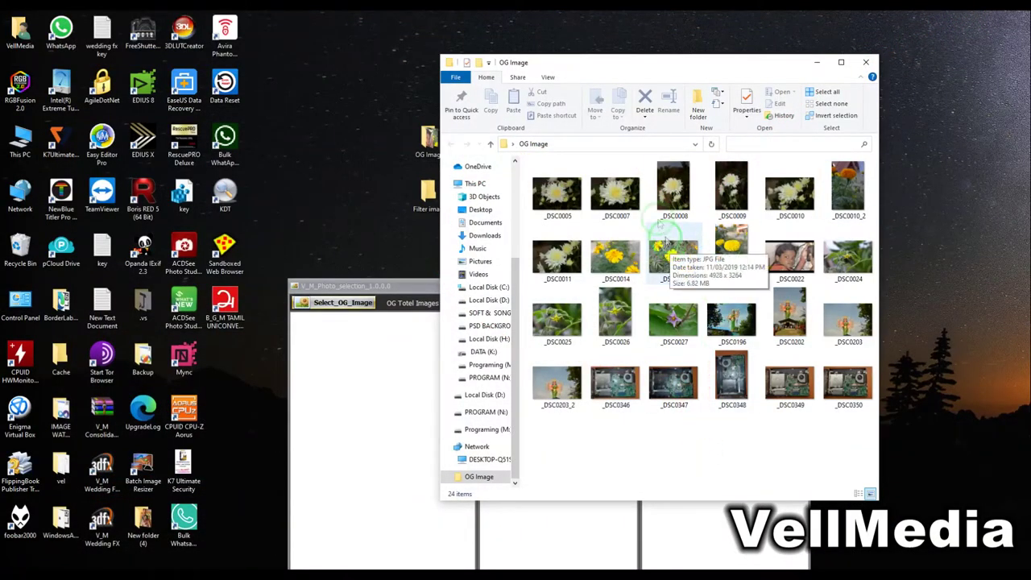
Step: Copy all images from the OG Image folder into the Filter image folder
click(616, 260)
drag(661, 64, 552, 50)
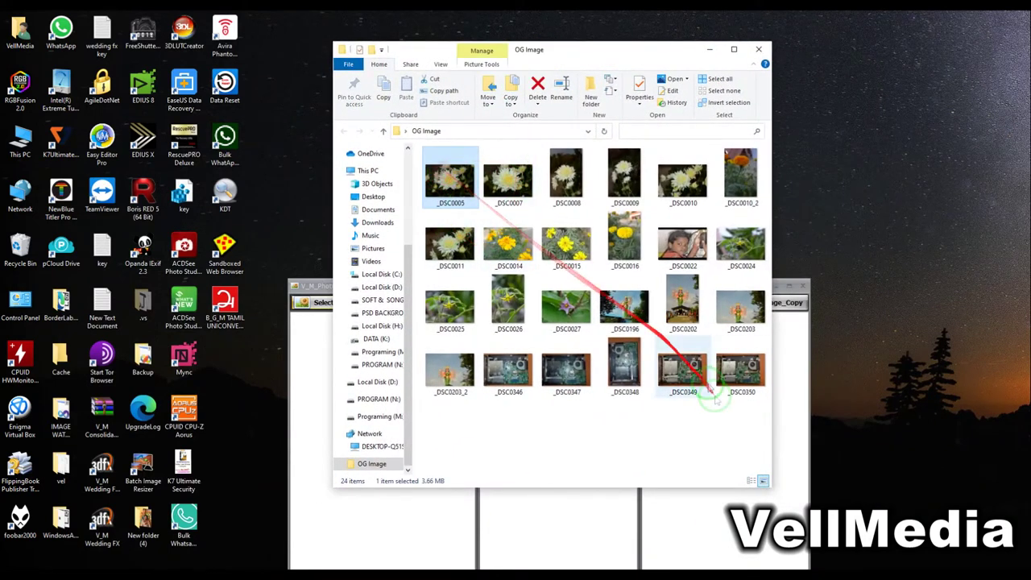
shift+click(737, 375)
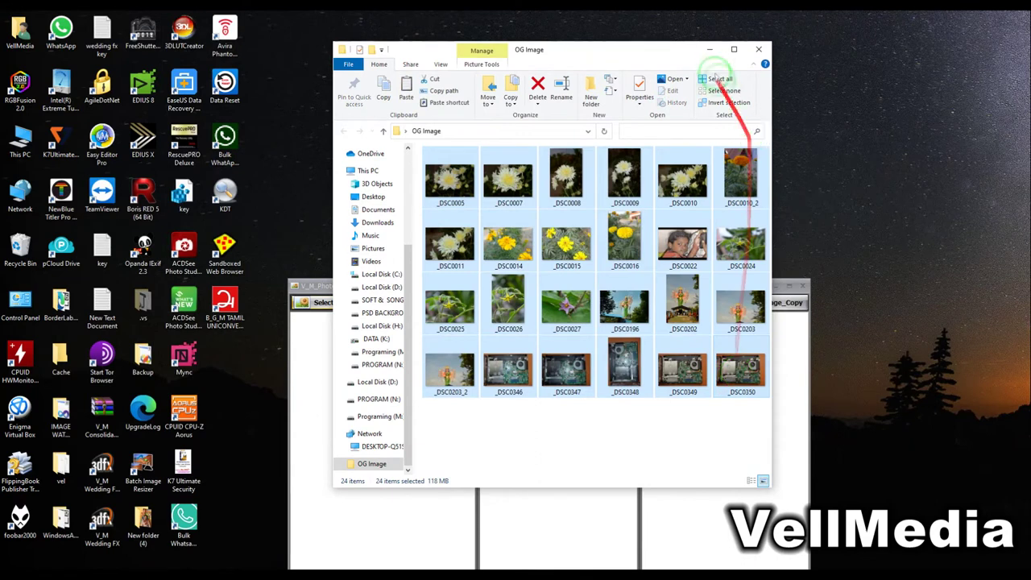
click(709, 49)
double_click(426, 211)
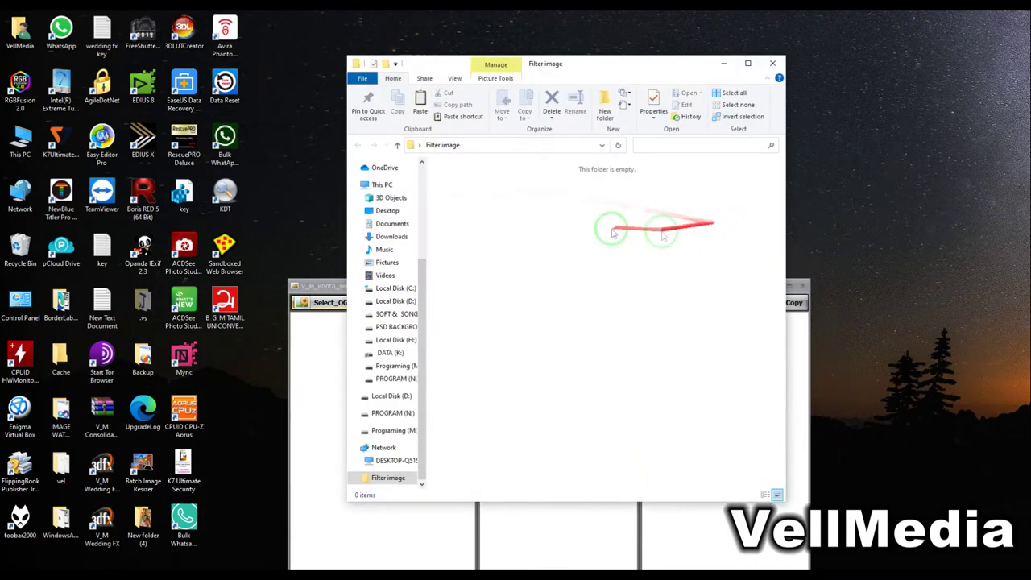
key(ctrl+v)
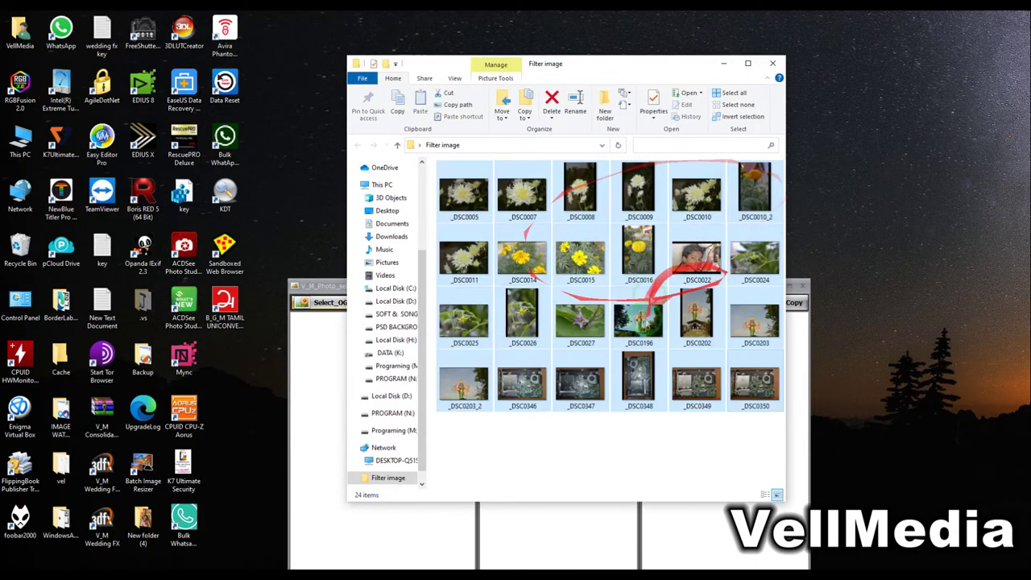
click(651, 437)
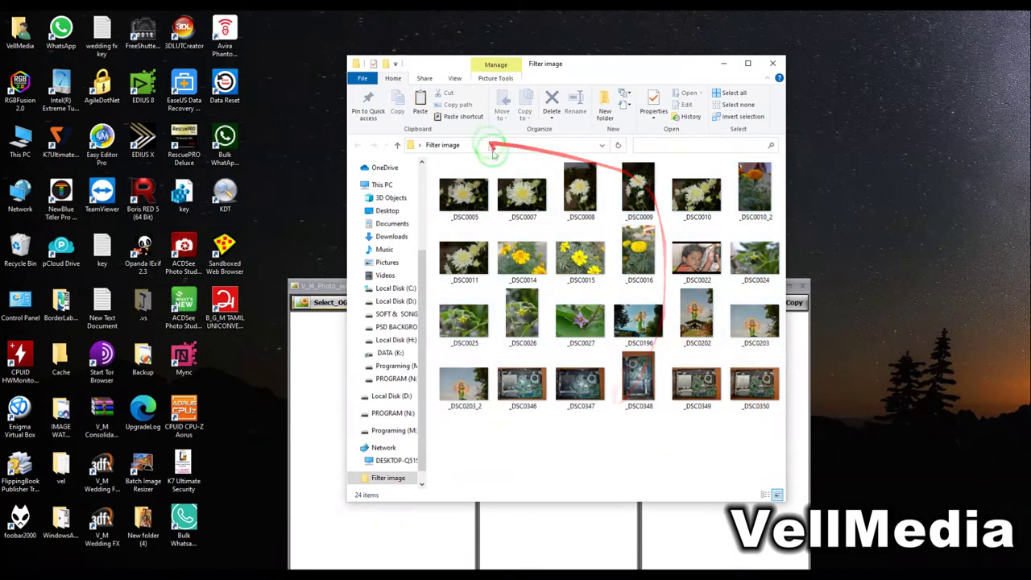
Step: Delete the portrait photos _DSC0348, _DSC0016, _DSC0009 and _DSC0008 from the Filter image folder
click(637, 387)
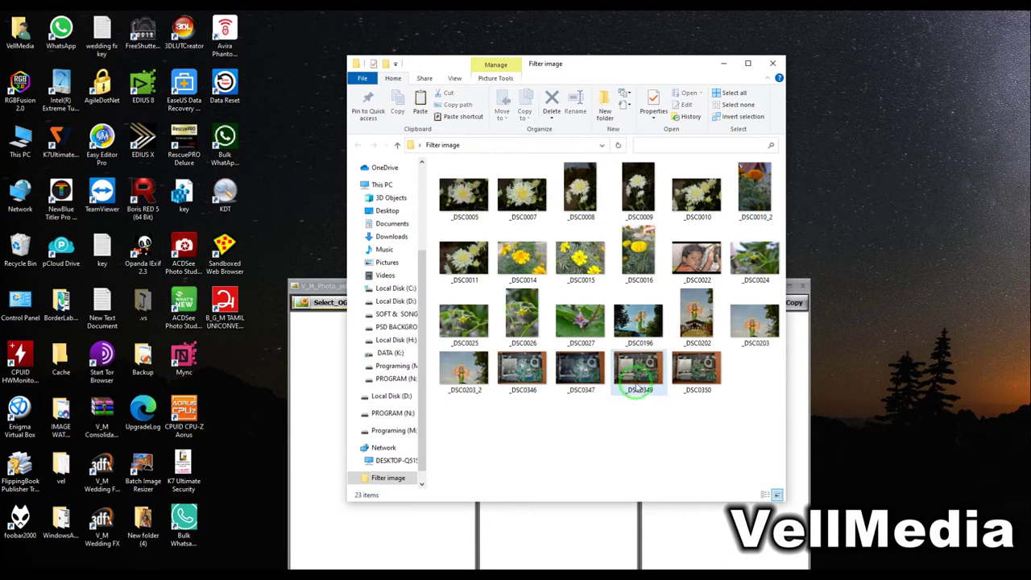
ctrl+click(638, 254)
key(Delete)
click(637, 202)
ctrl+click(580, 198)
key(Delete)
Step: Delete the portrait photos _DSC0010_2, _DSC0026 and _DSC0202 from the Filter image folder
click(633, 204)
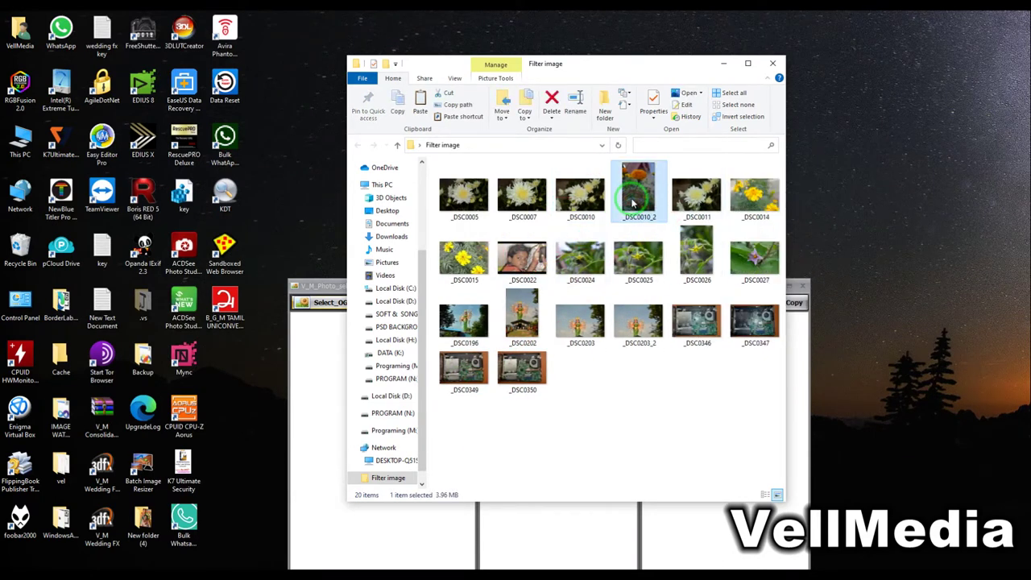
key(Delete)
click(638, 242)
key(Delete)
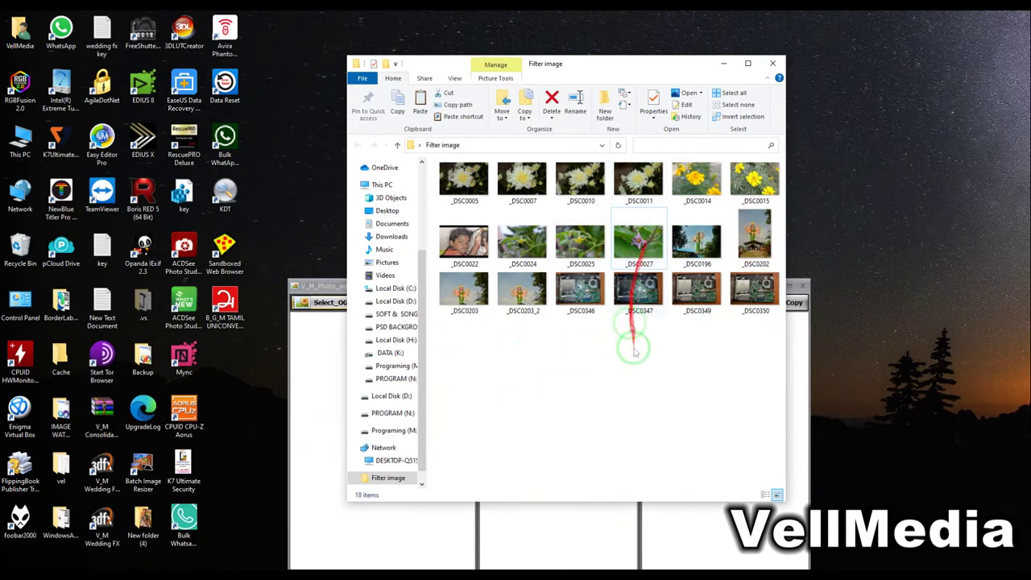
click(754, 235)
key(Delete)
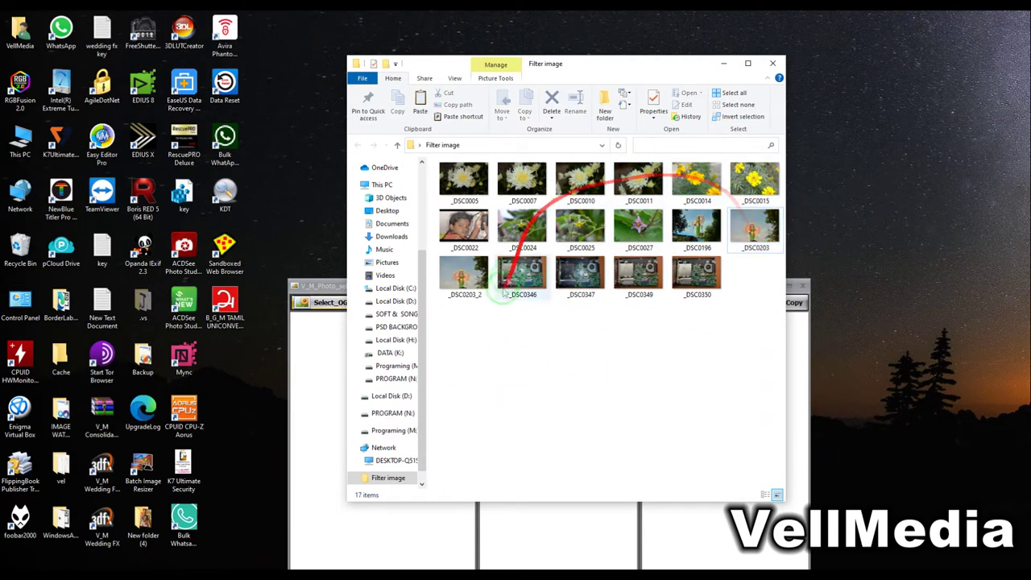
Step: Select all remaining photos in the Filter image folder to check how many are kept, and clear the selection
drag(485, 333, 759, 167)
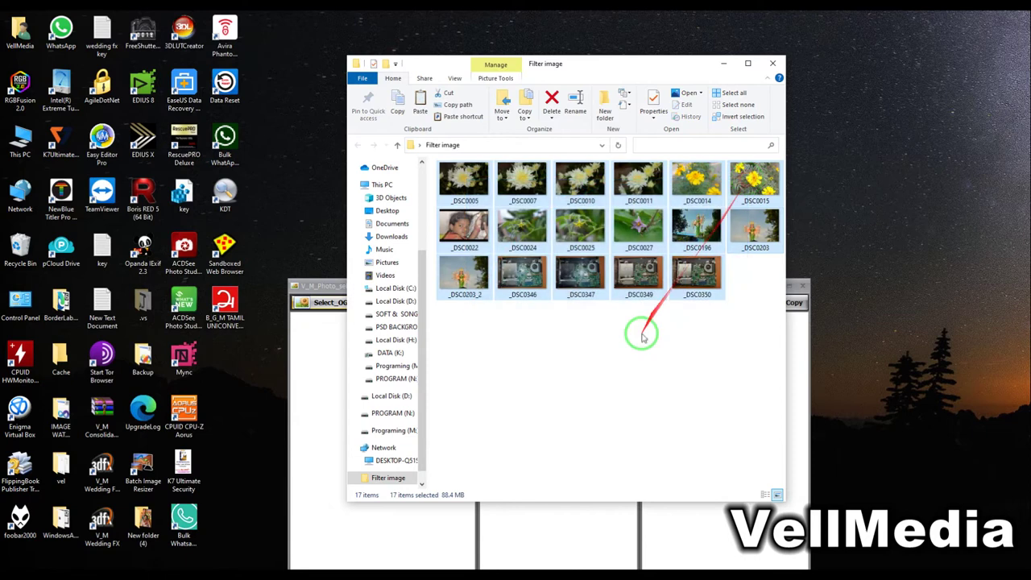
click(674, 389)
drag(451, 284, 753, 162)
click(645, 364)
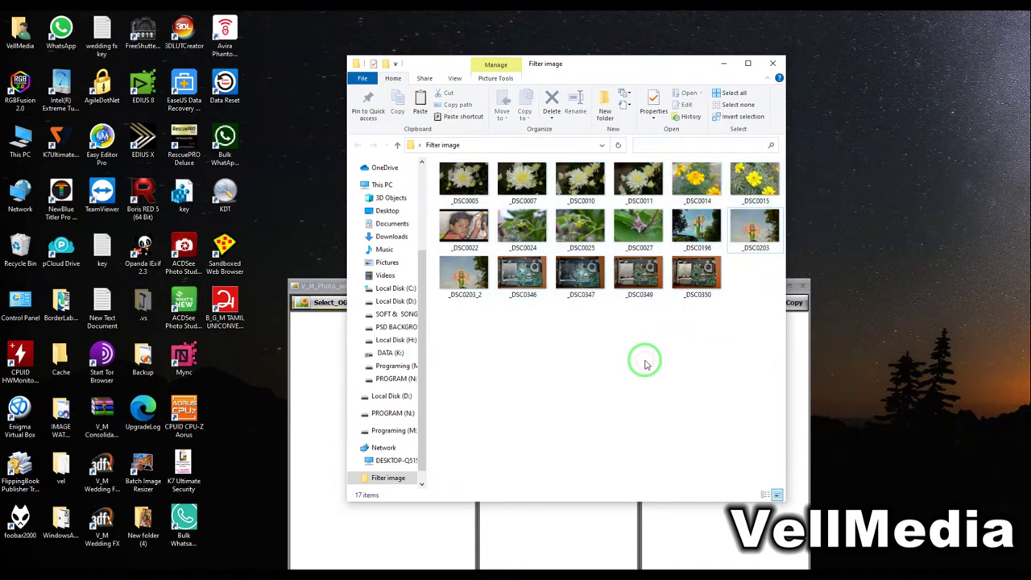
Step: Delete photos _DSC0022 and _DSC0203_2 from the Filter image folder, check the remaining photos, and close the folder
click(465, 233)
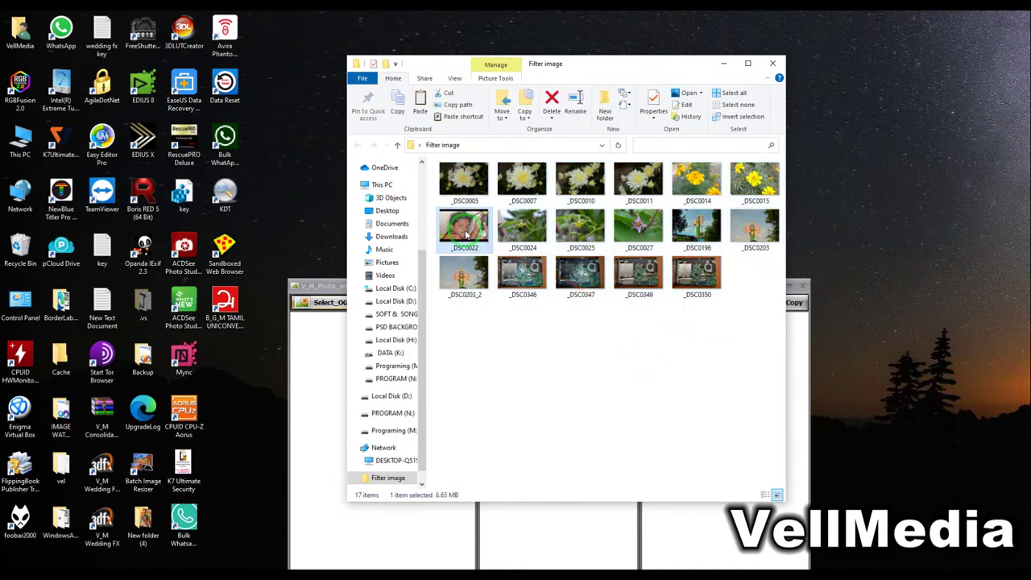
key(Delete)
click(756, 238)
key(Delete)
drag(481, 340, 728, 150)
click(686, 323)
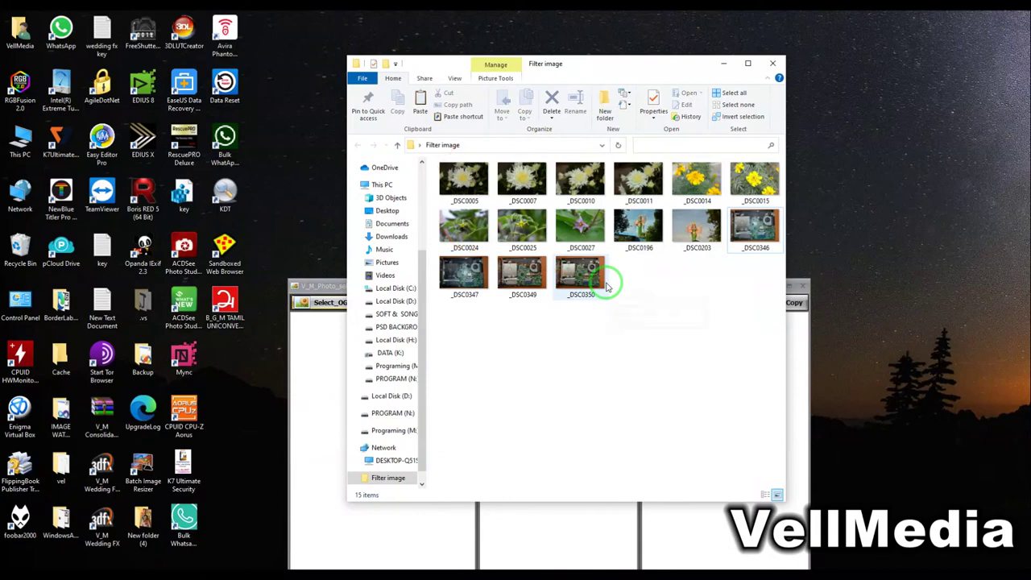
click(773, 63)
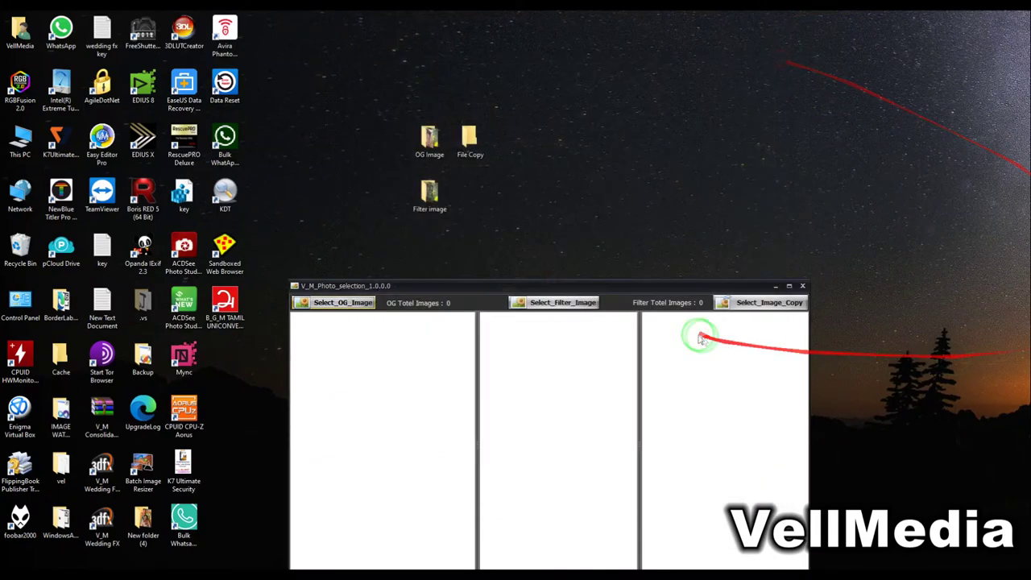
Step: Load the OG Image folder as the original image source in V_M_Photo_selection
drag(641, 288, 709, 224)
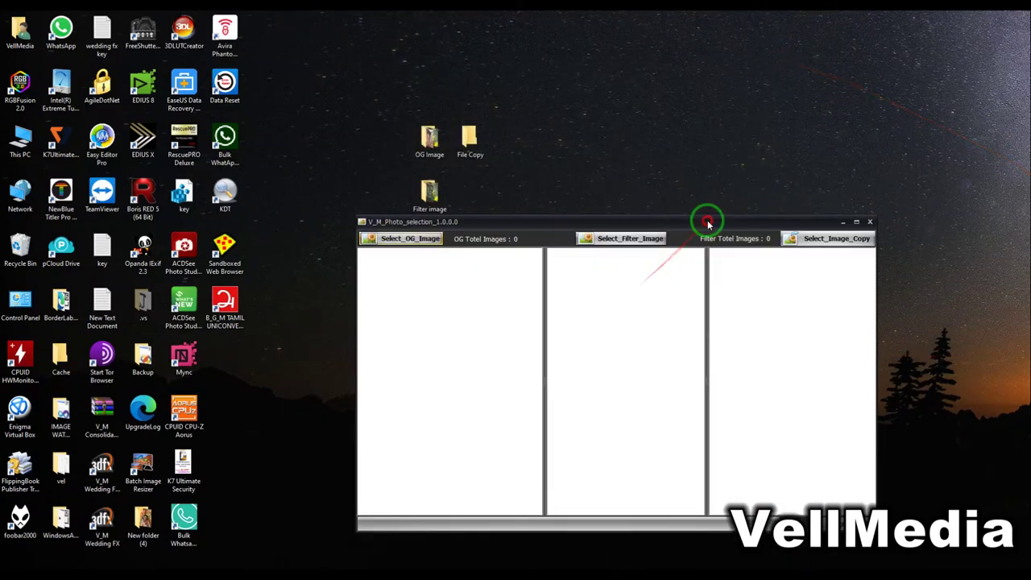
click(411, 239)
scroll(593, 397, down, 3)
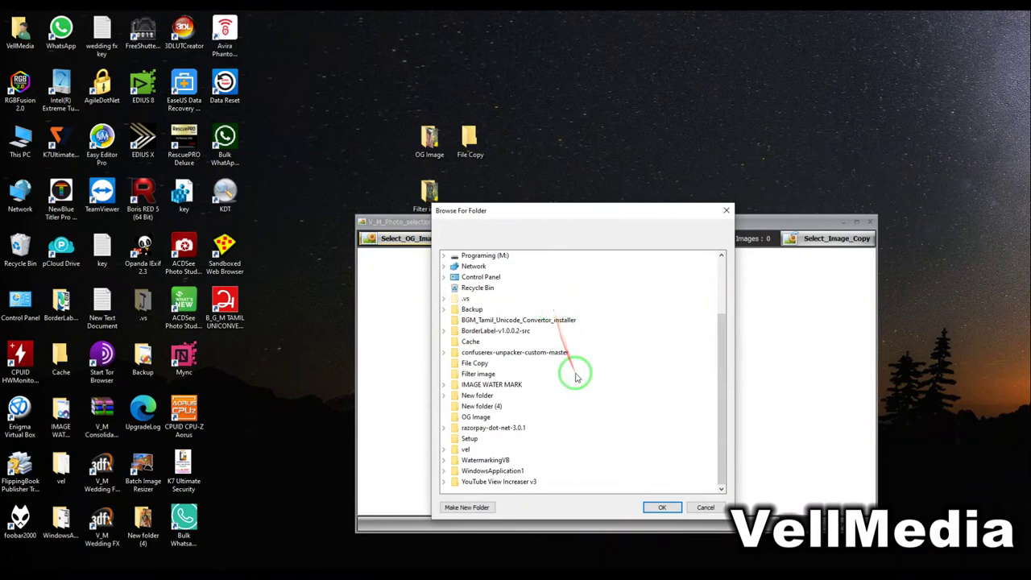
click(475, 416)
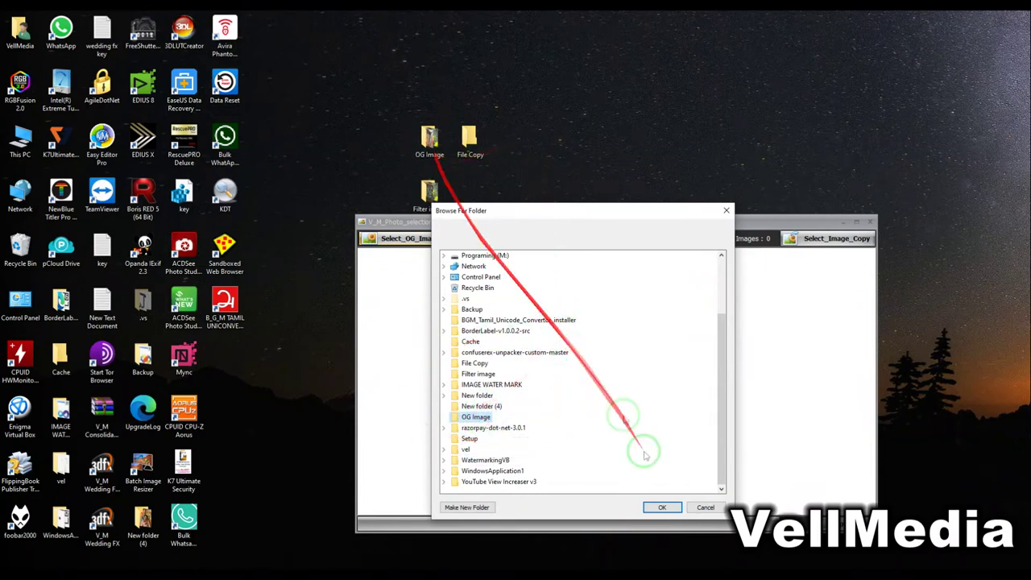
click(661, 508)
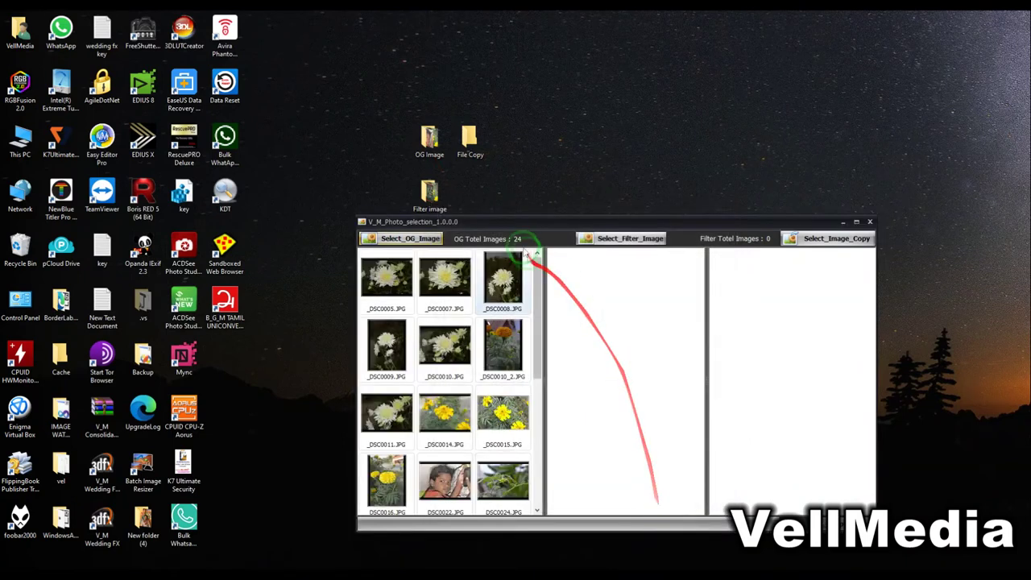
Step: Check the loaded original thumbnails and their total against the files in the OG Image folder
drag(524, 229, 493, 181)
drag(513, 249, 441, 201)
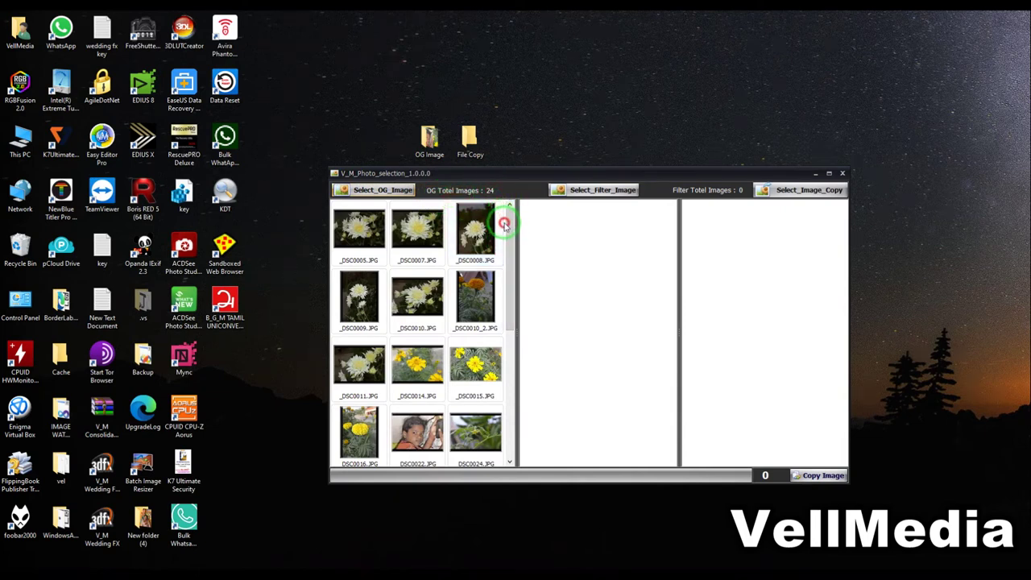
drag(512, 257, 502, 399)
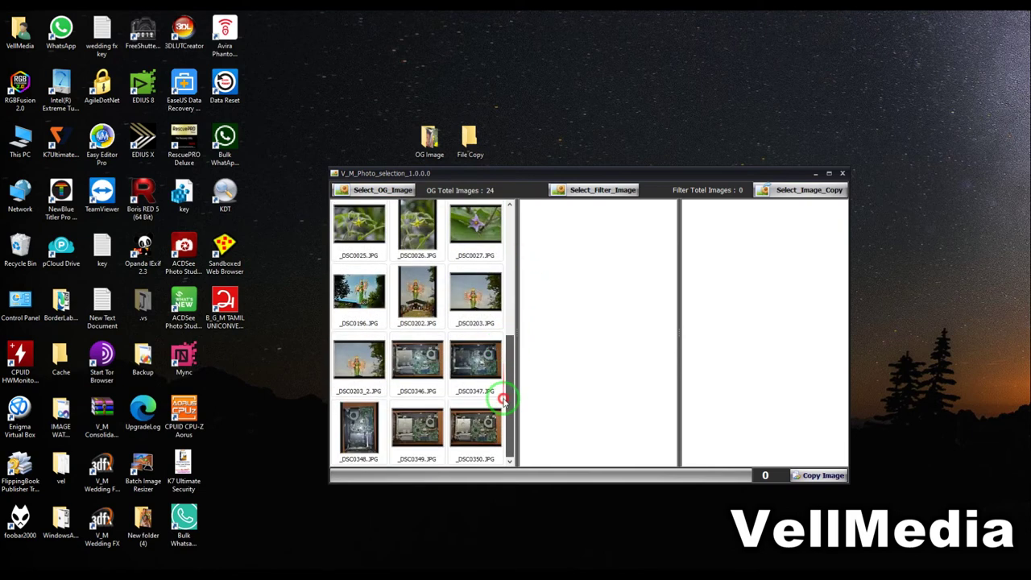
drag(515, 362, 433, 235)
double_click(429, 138)
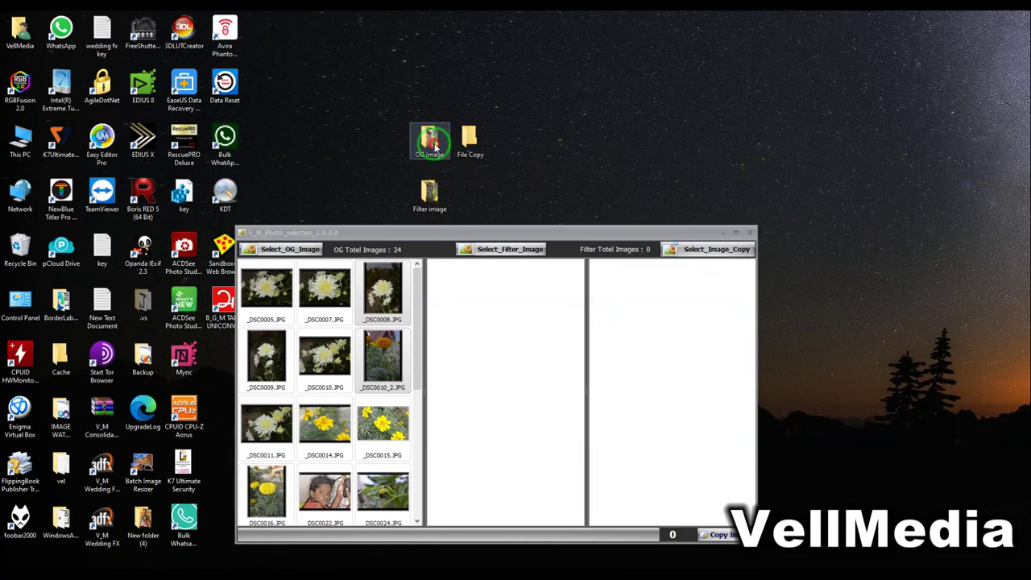
key(ctrl+a)
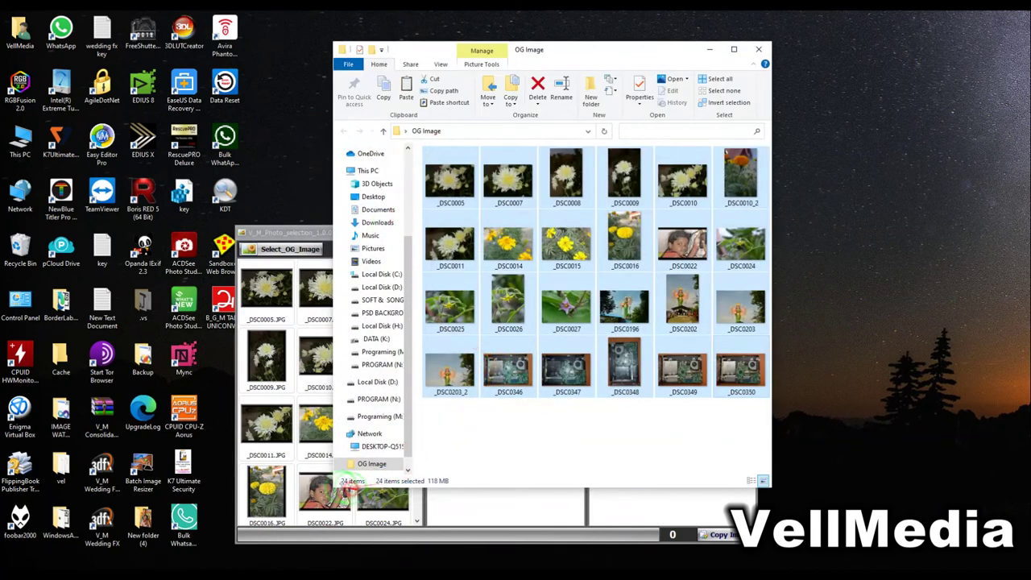
click(534, 414)
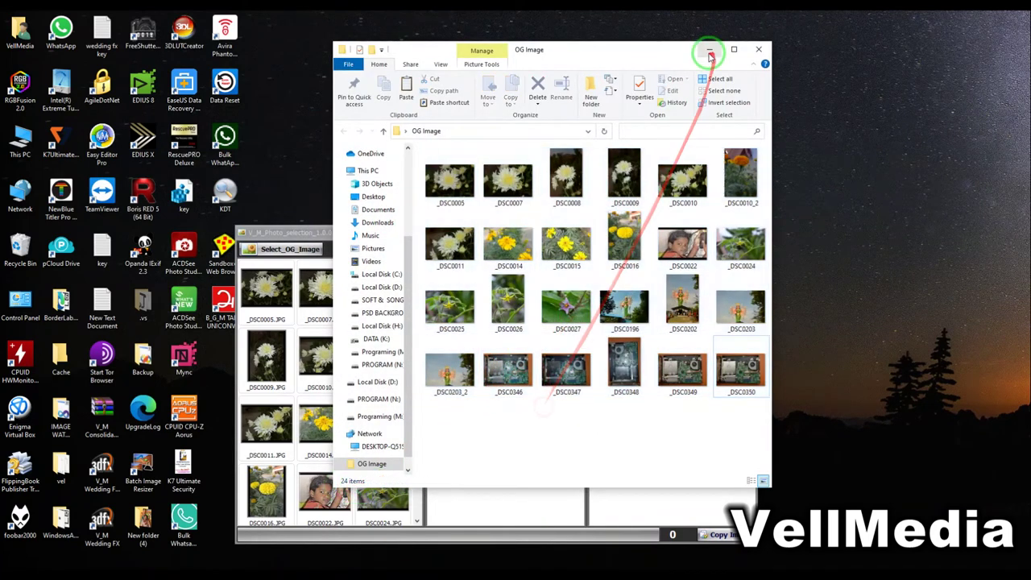
click(708, 50)
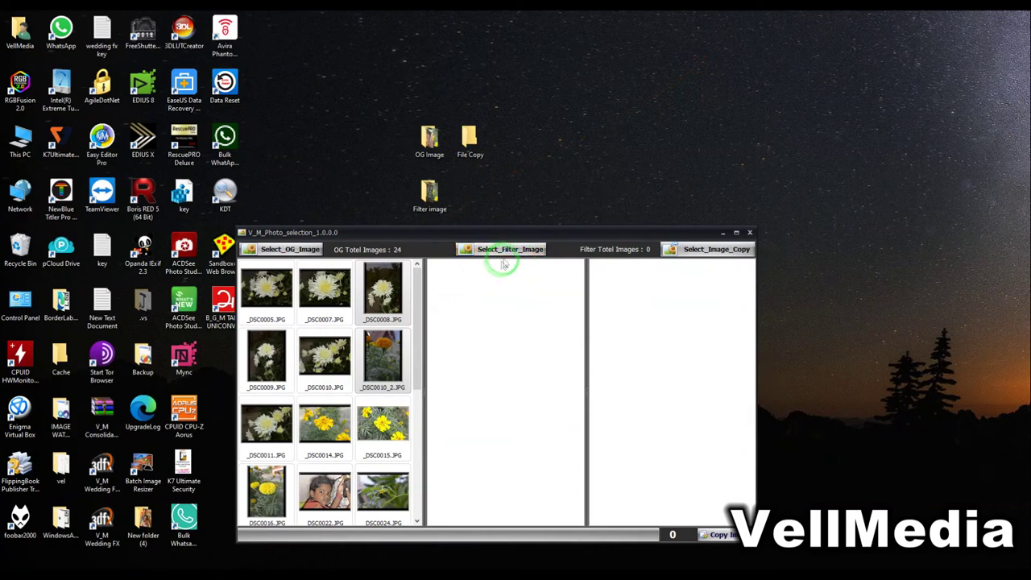
Step: Load the Filter image folder as the filter image source in V_M_Photo_selection
drag(556, 238, 576, 236)
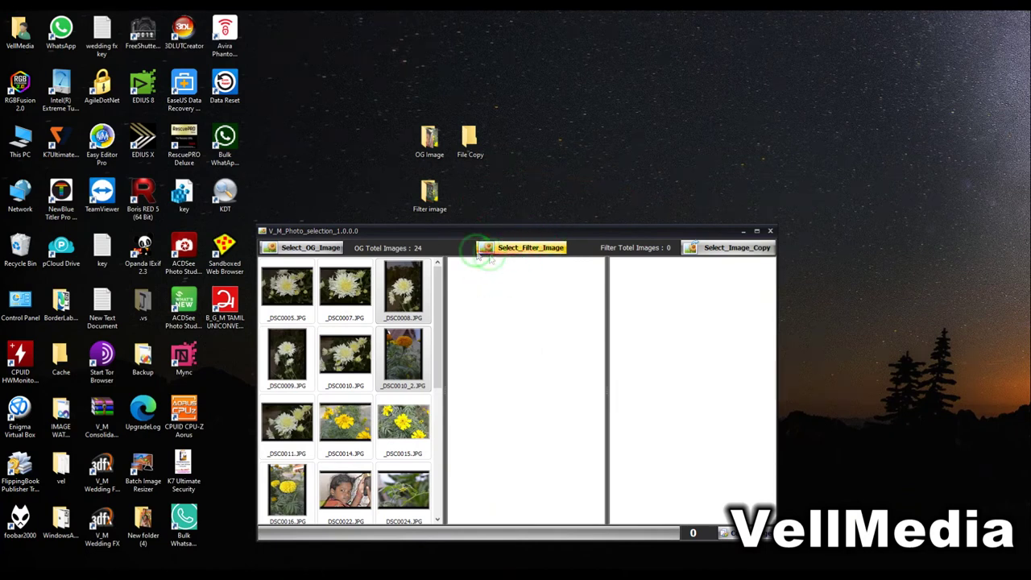
click(506, 249)
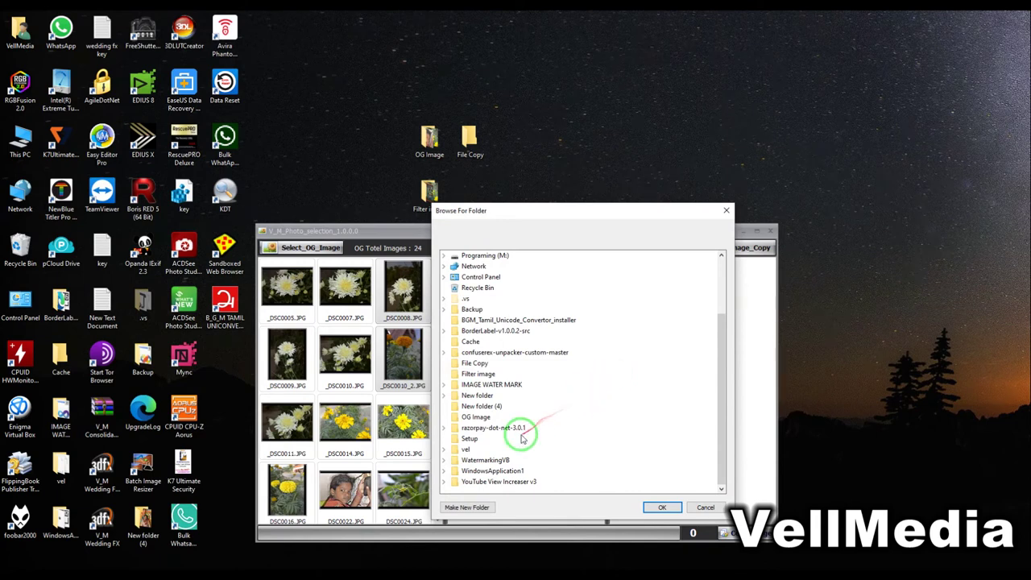
click(478, 376)
click(661, 507)
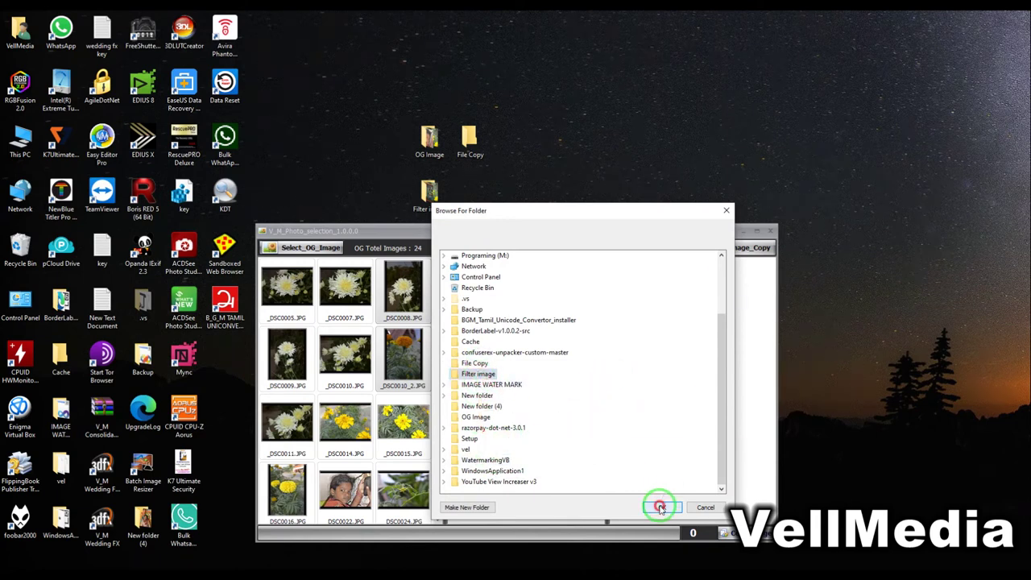
Step: Check the filtered thumbnails and their total against the files in the Filter image folder, and close that folder
drag(585, 225, 559, 103)
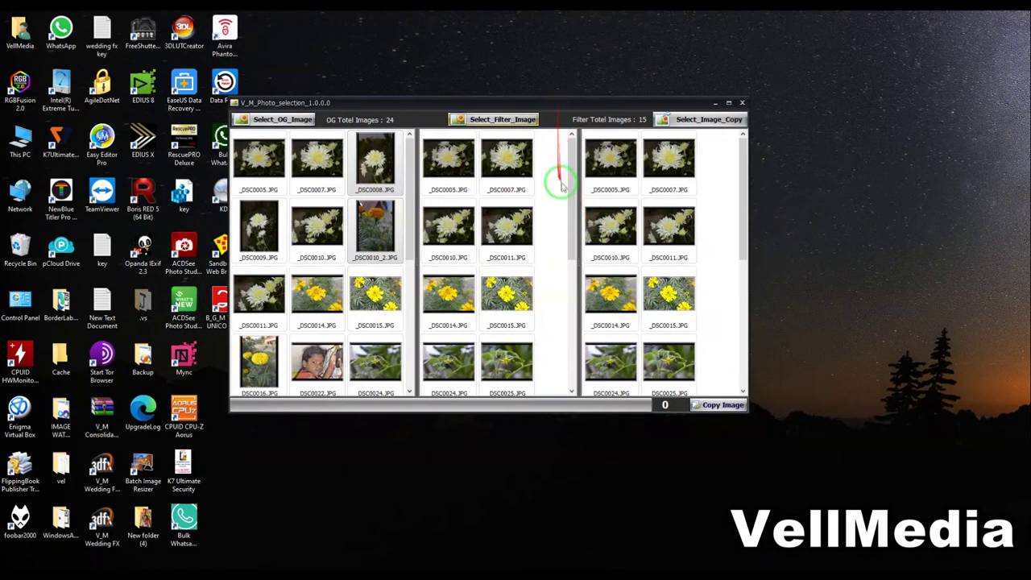
drag(585, 195, 760, 166)
click(737, 173)
click(604, 149)
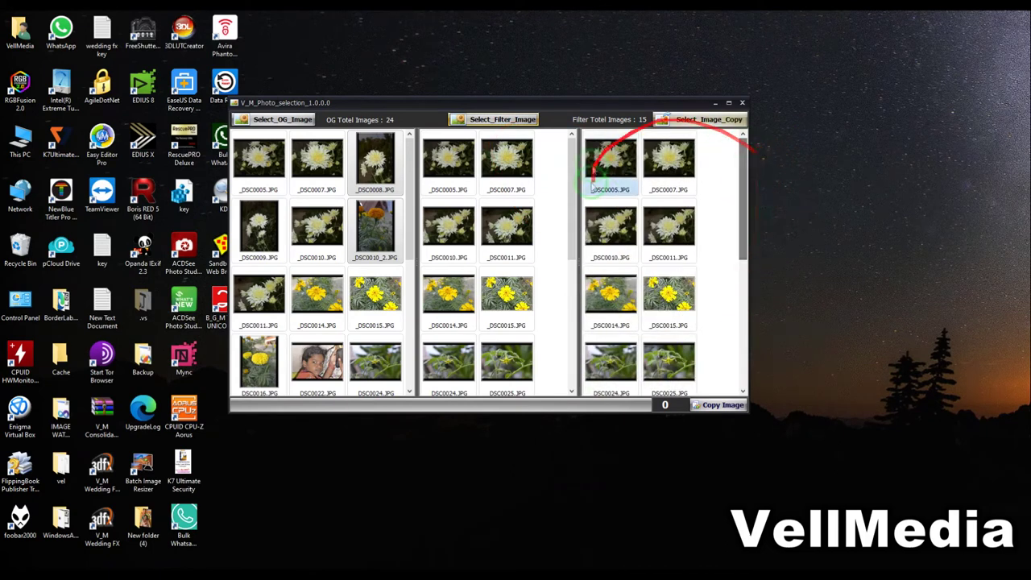
click(588, 130)
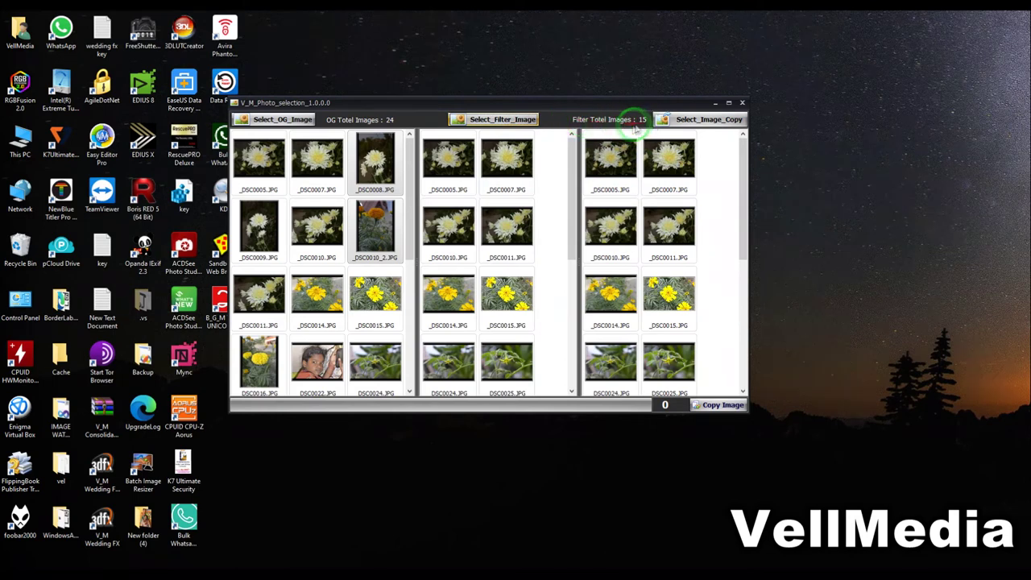
drag(629, 107, 620, 284)
double_click(437, 195)
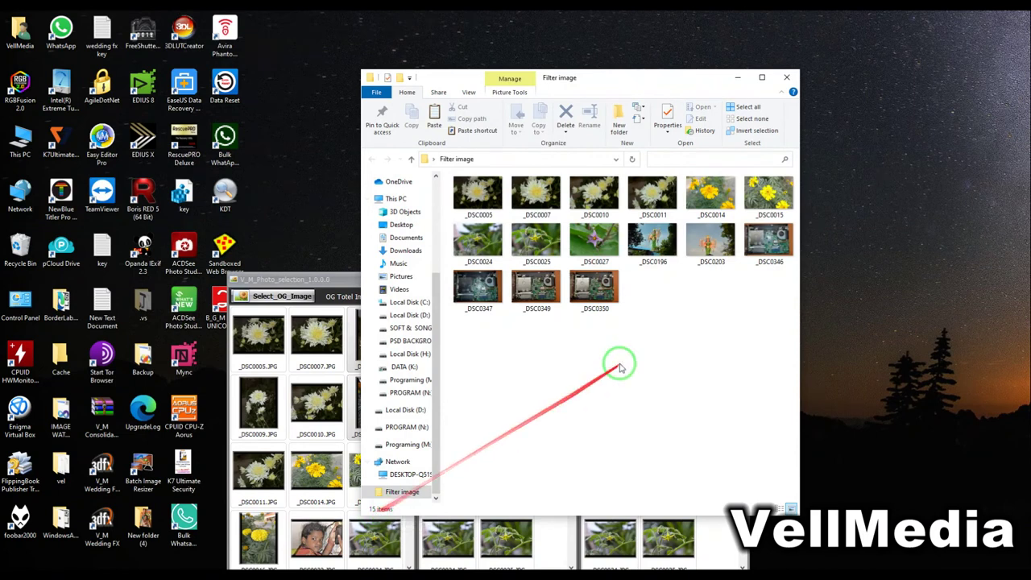
click(786, 78)
Step: Move the File Copy folder to a clear desktop area and open it beside the V_M_Photo_selection window
drag(605, 283, 542, 139)
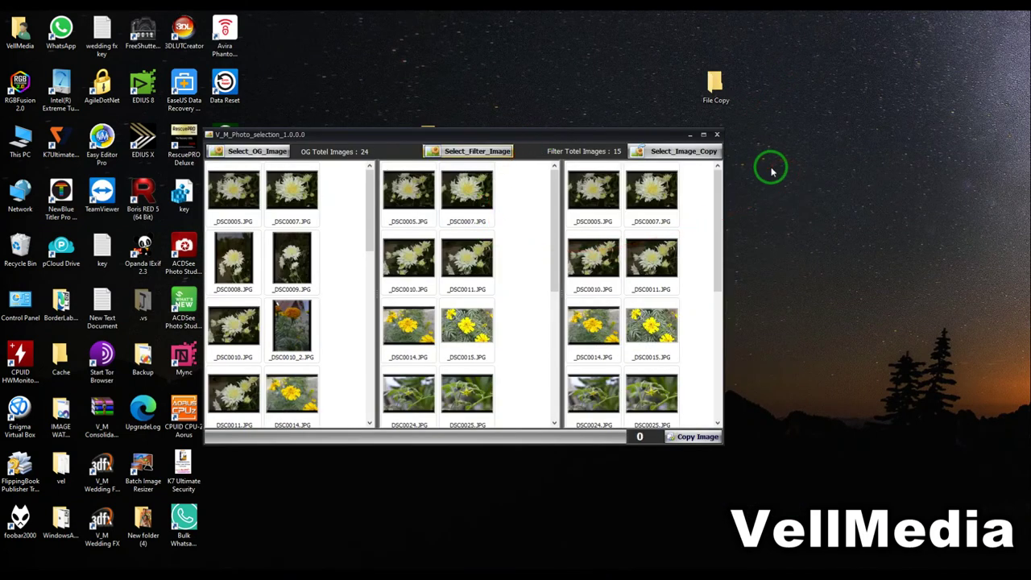
drag(619, 141, 554, 184)
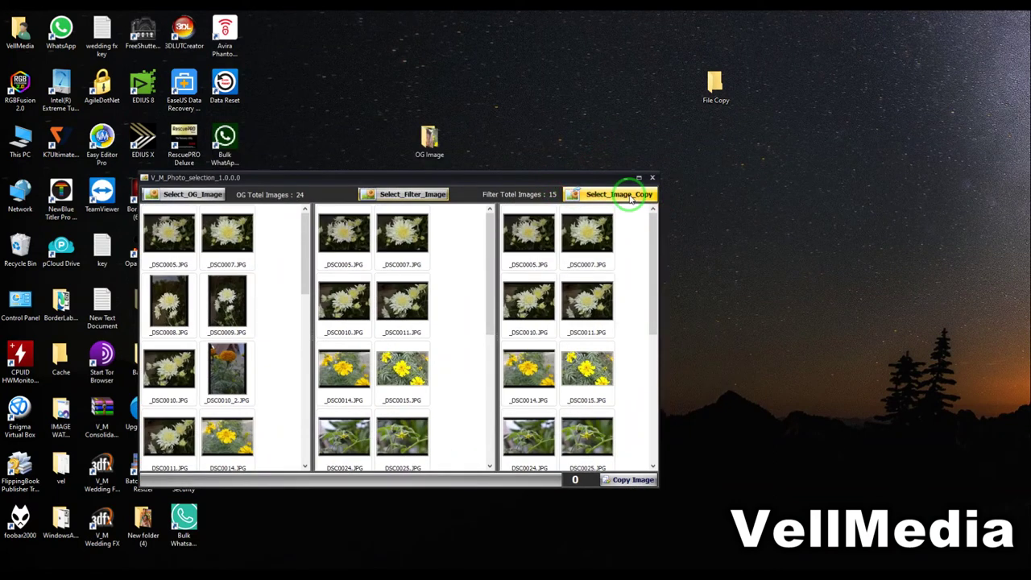
drag(716, 83, 814, 202)
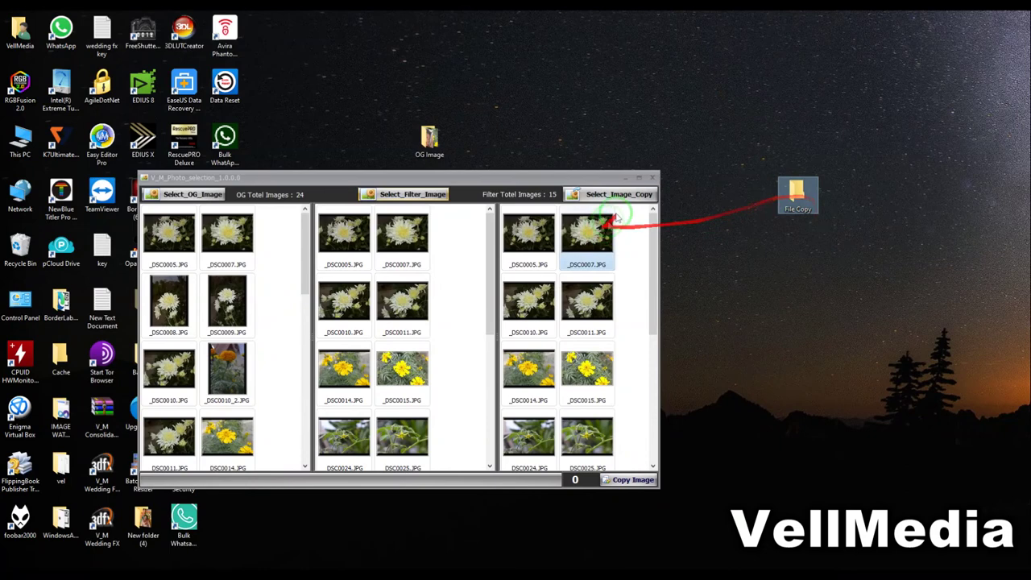
double_click(796, 198)
drag(501, 98, 796, 123)
drag(448, 175, 274, 134)
Step: Choose File Copy as the destination folder and copy the matching images into it
click(443, 149)
scroll(554, 360, down, 3)
click(474, 363)
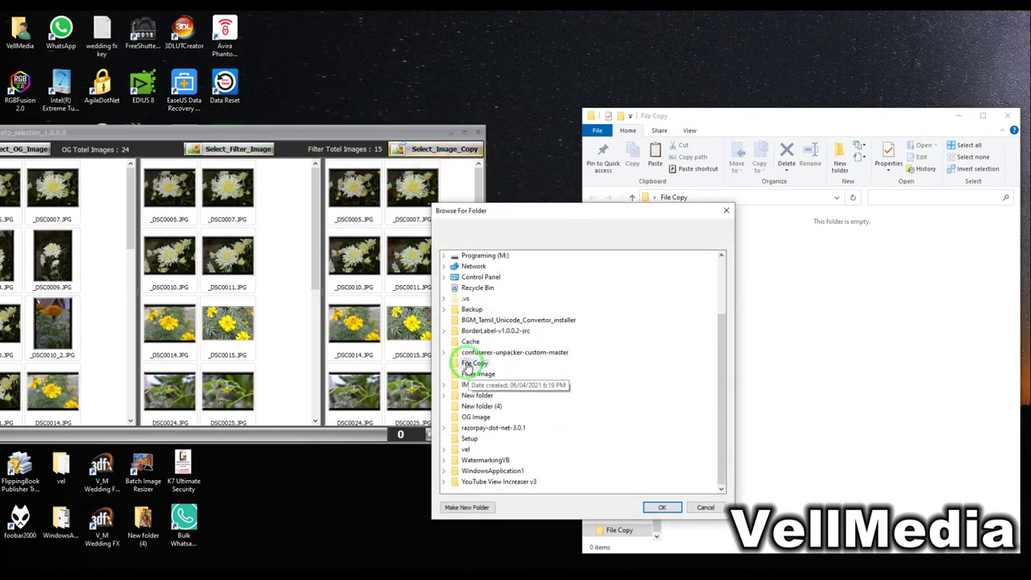
click(661, 507)
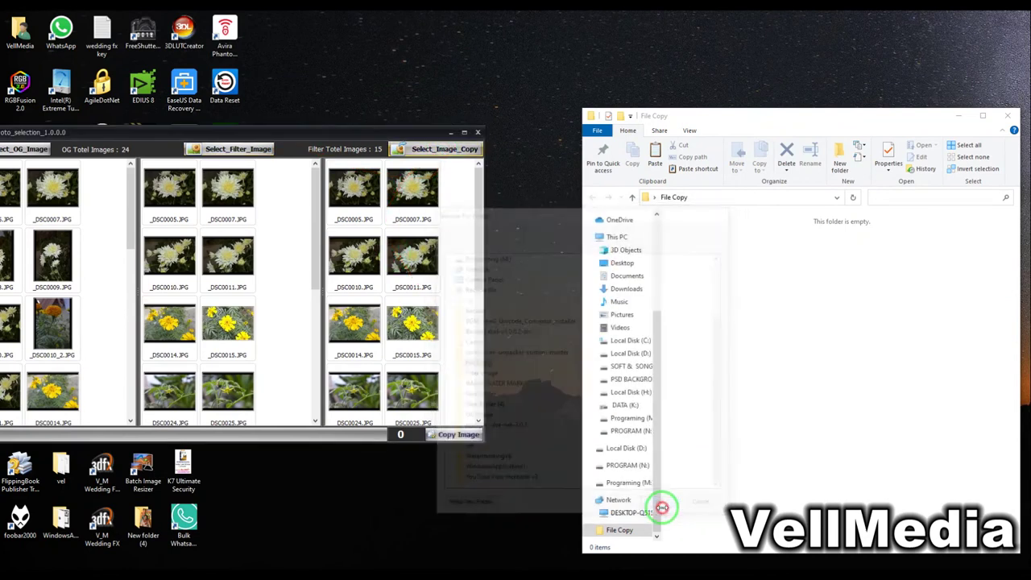
click(453, 435)
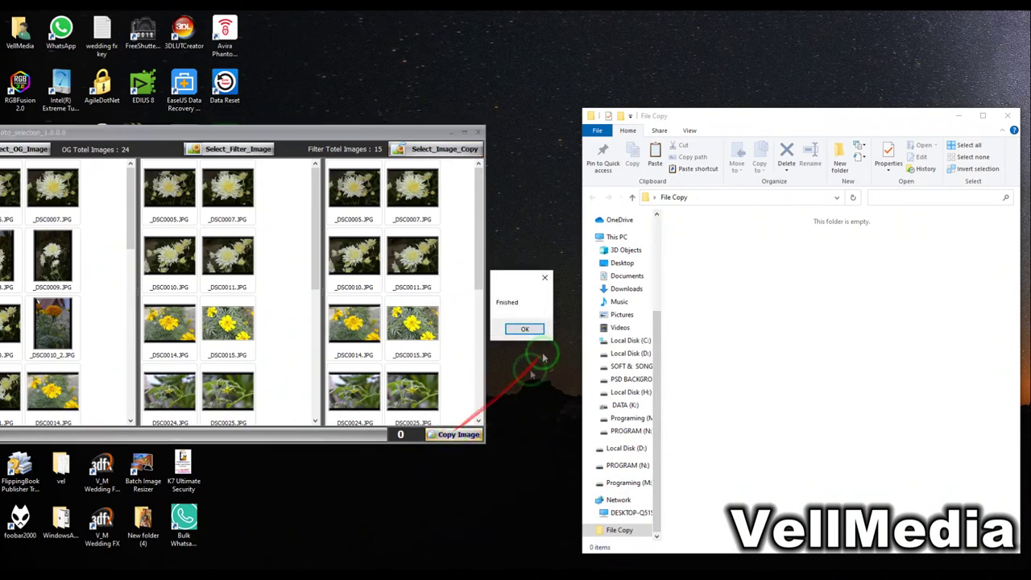
click(525, 330)
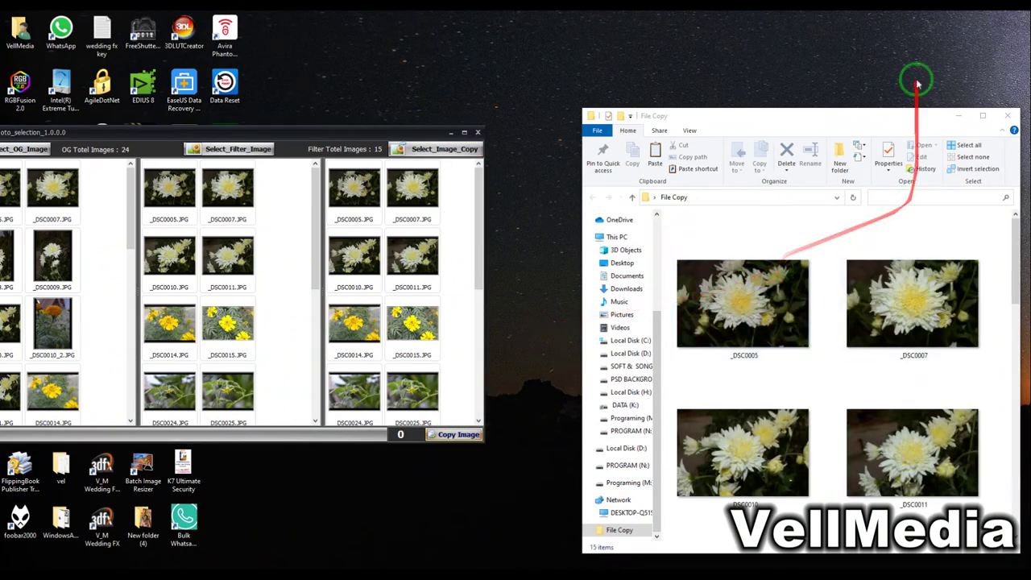
Step: Compare the copied photos in the File Copy folder with the matching thumbnails in V_M_Photo_selection
drag(902, 119, 804, 50)
scroll(729, 362, down, 10)
scroll(776, 349, up, 10)
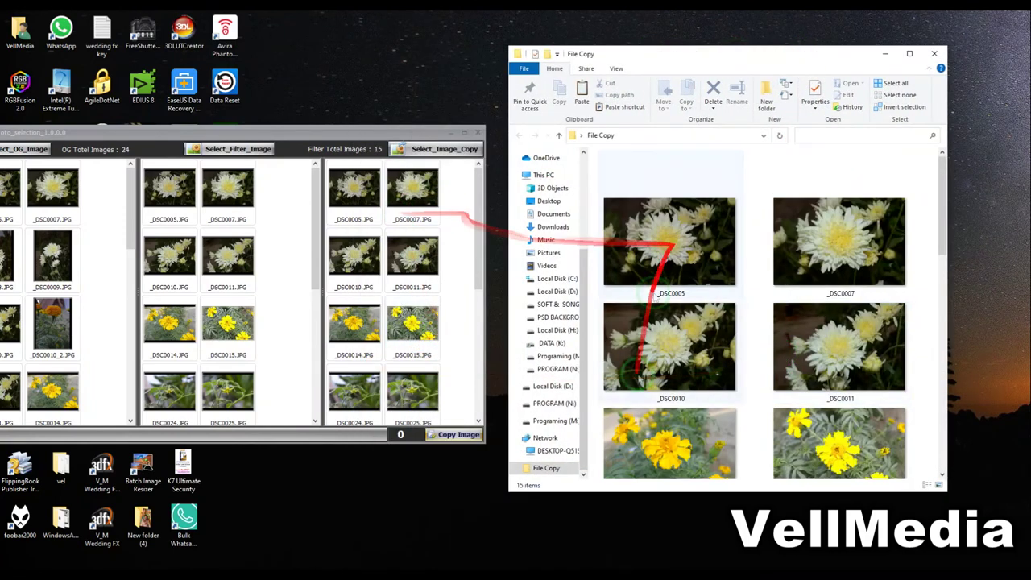
scroll(354, 330, down, 5)
scroll(778, 363, down, 10)
scroll(725, 322, up, 10)
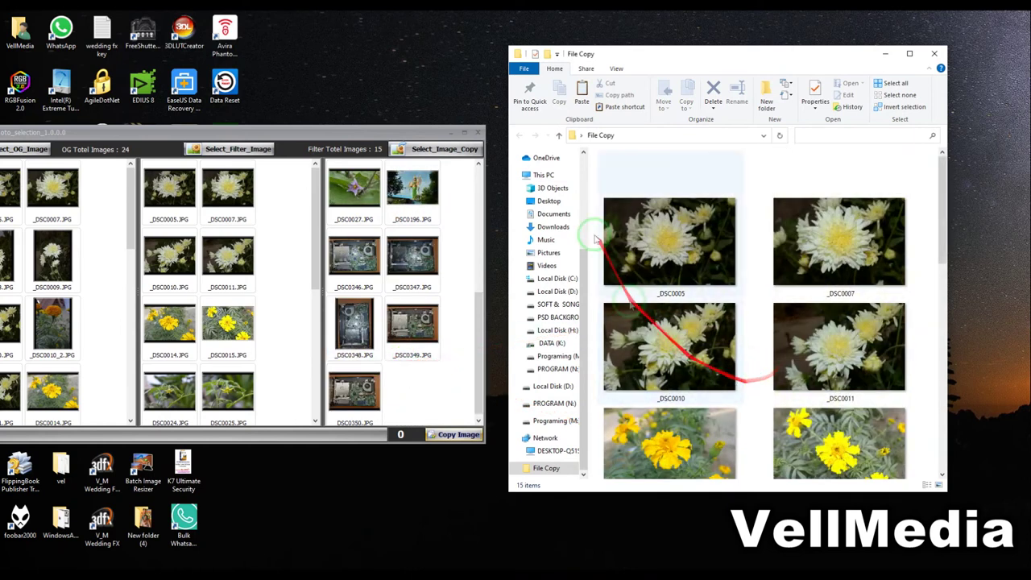
scroll(555, 209, up, 2)
drag(345, 134, 404, 98)
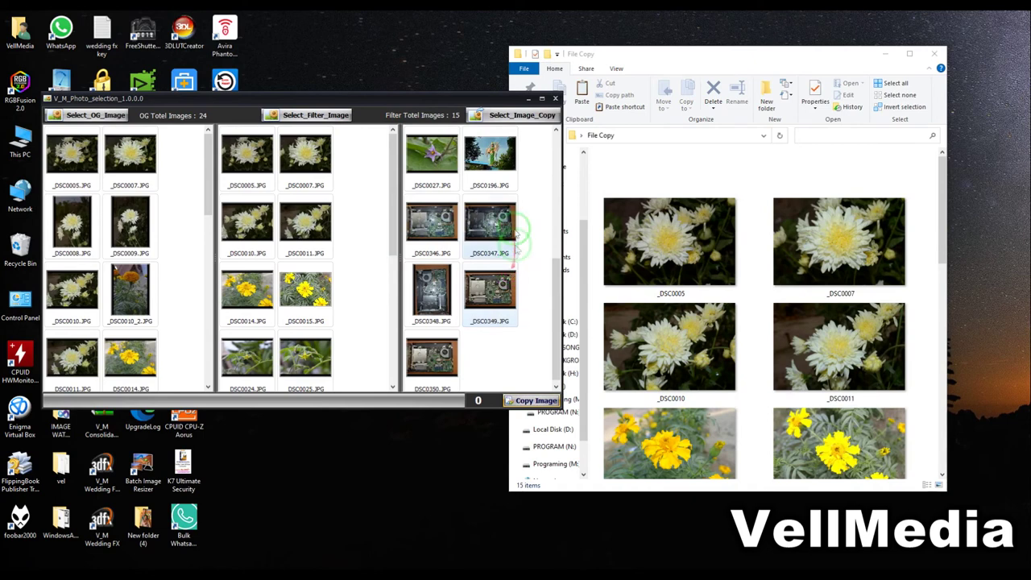
drag(352, 104, 531, 107)
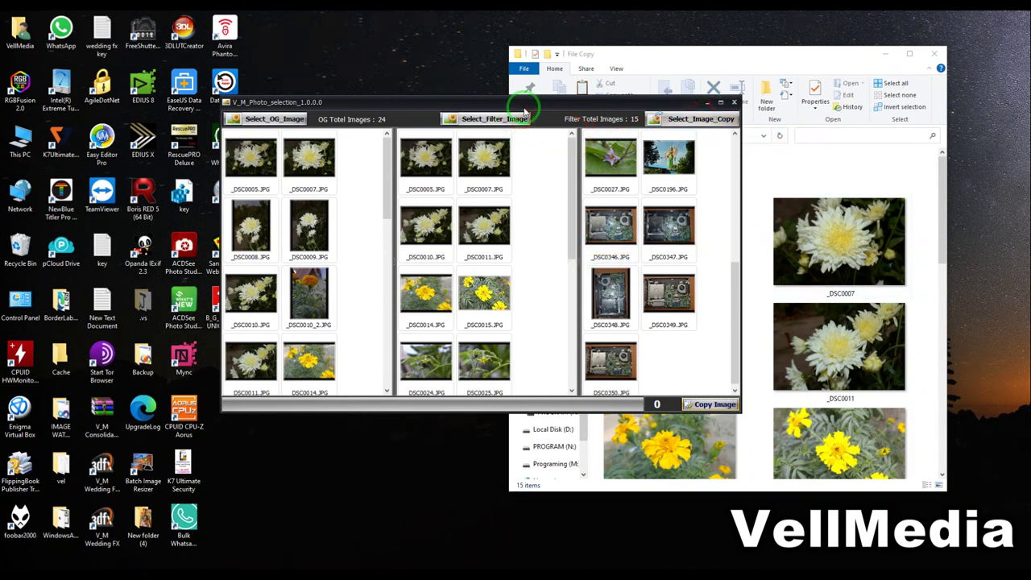
drag(523, 108, 606, 133)
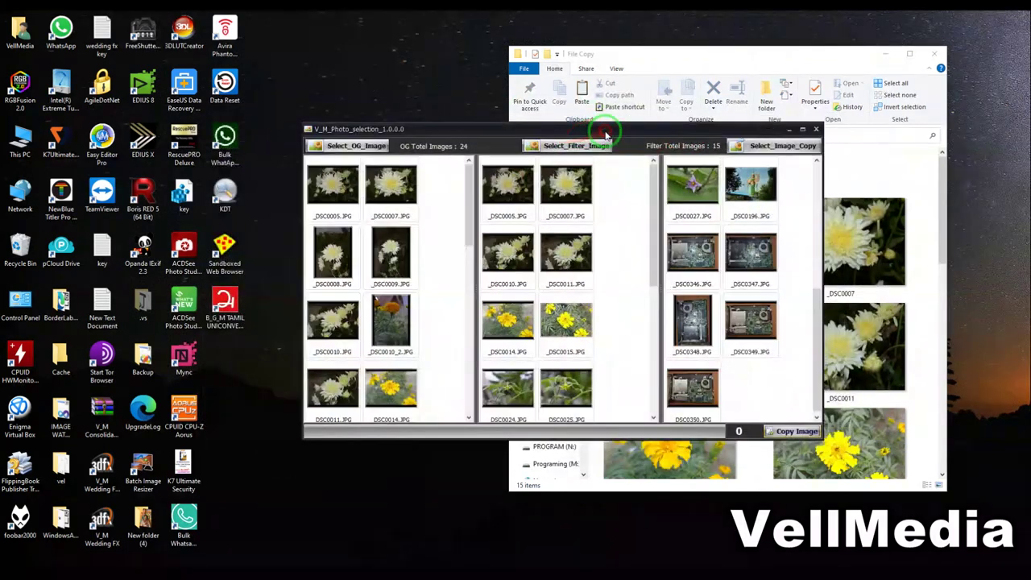